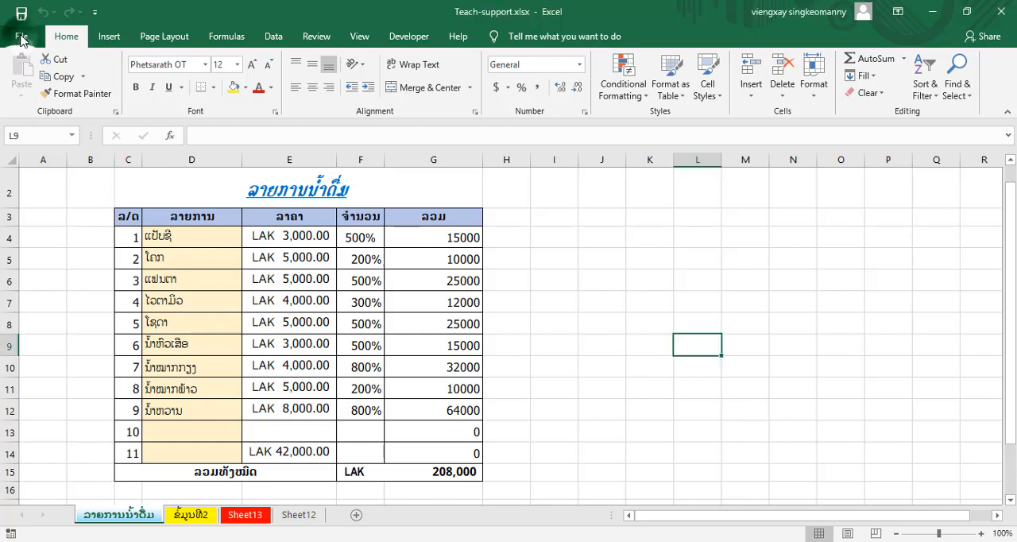
- Open the workbook's print settings and leave the number of copies at 1
click(21, 40)
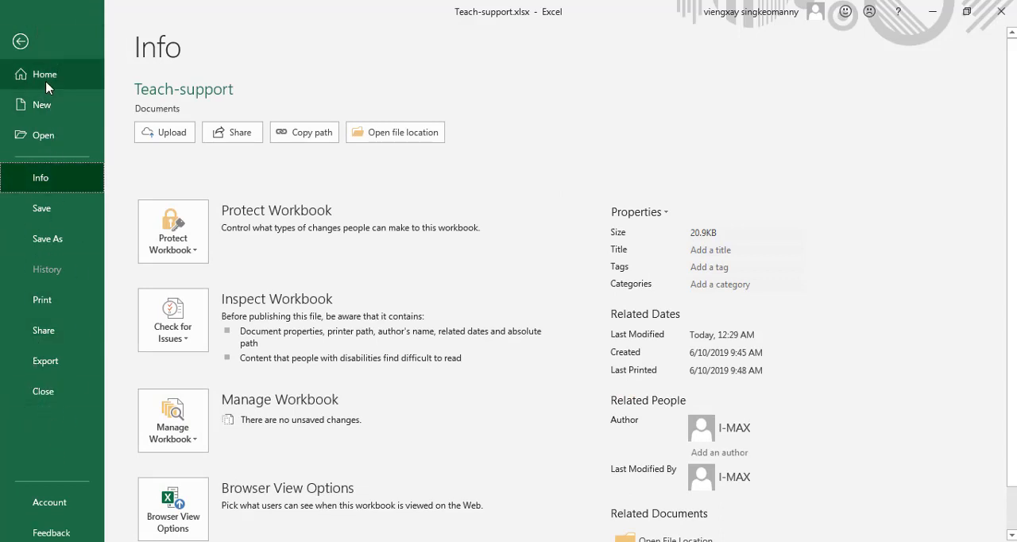
click(56, 313)
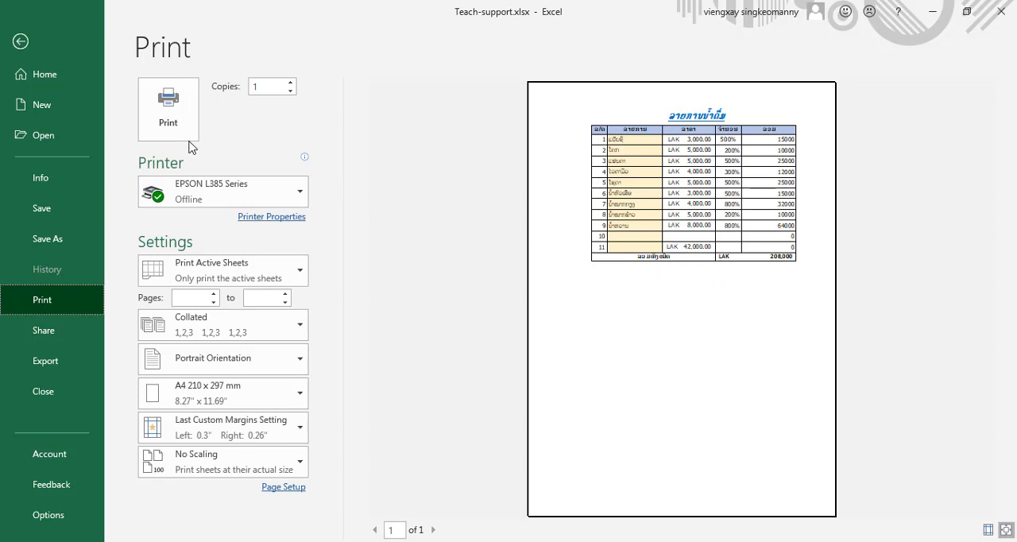
click(264, 92)
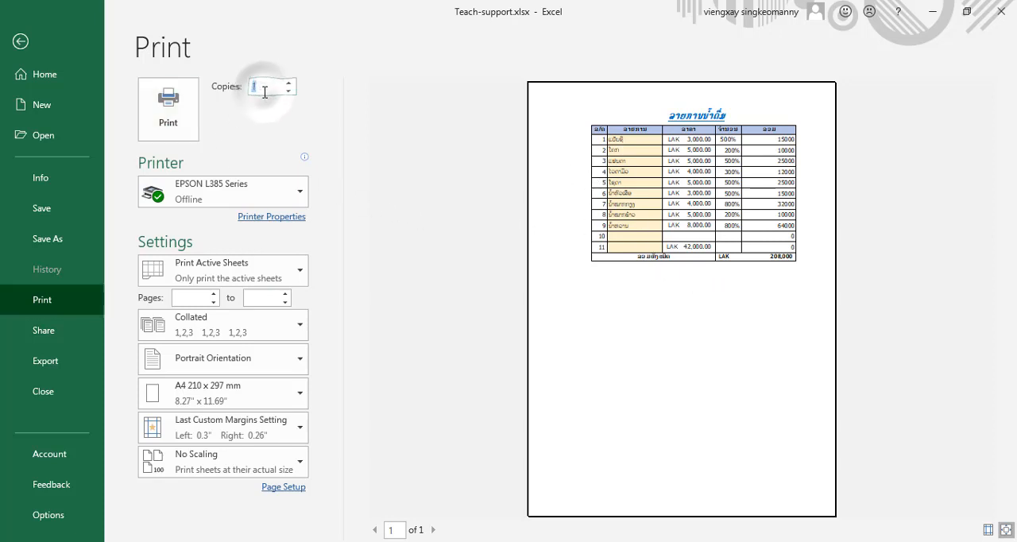
click(264, 89)
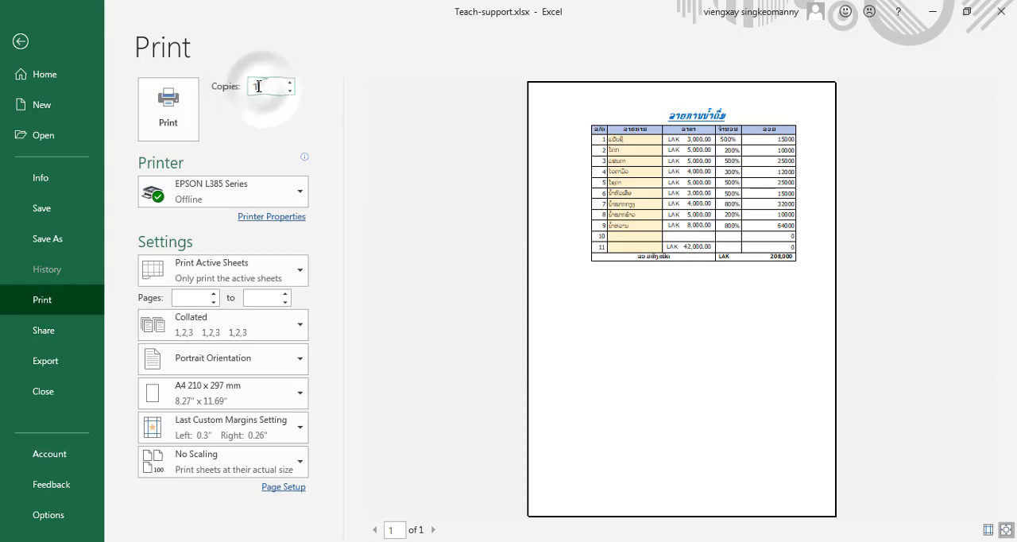
double_click(265, 89)
click(264, 87)
click(265, 87)
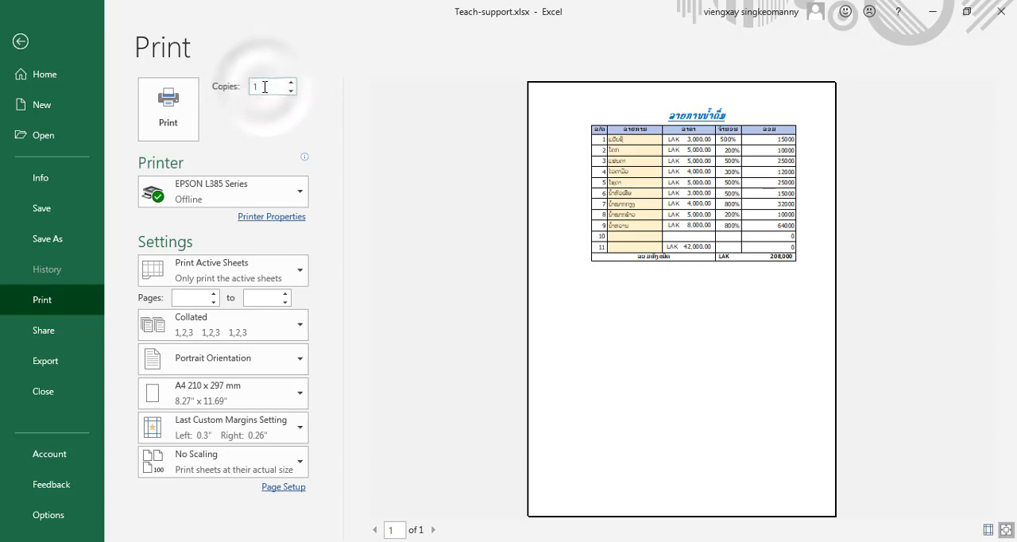
click(263, 86)
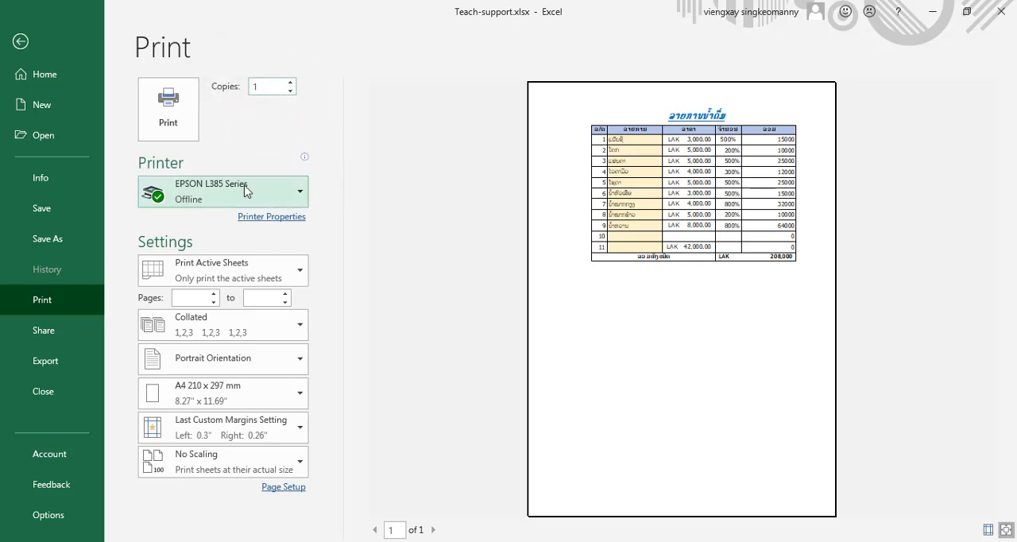
- Select EPSON L1455 Series (Copy 1) as the printer
click(299, 193)
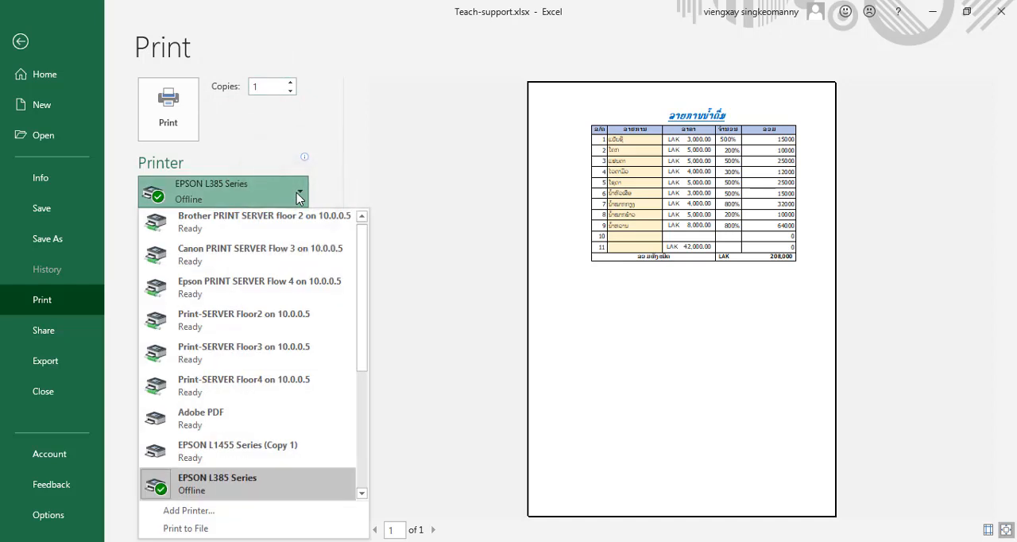
click(272, 459)
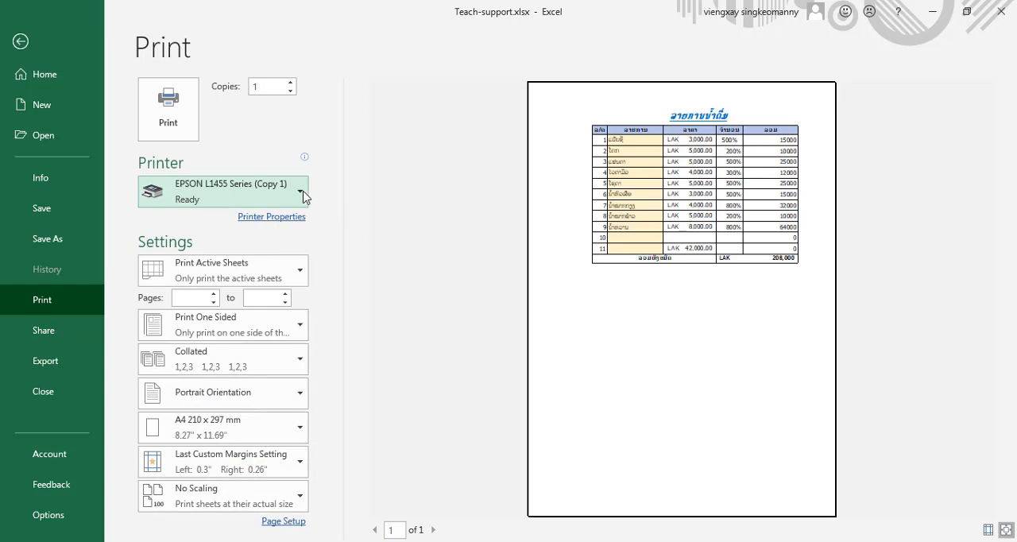
click(300, 194)
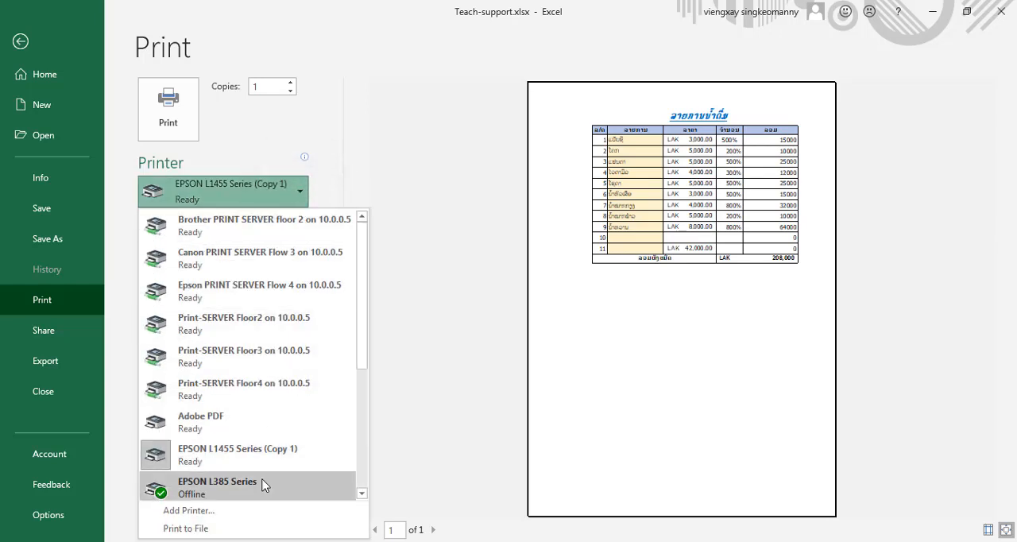
mouse_move(264, 486)
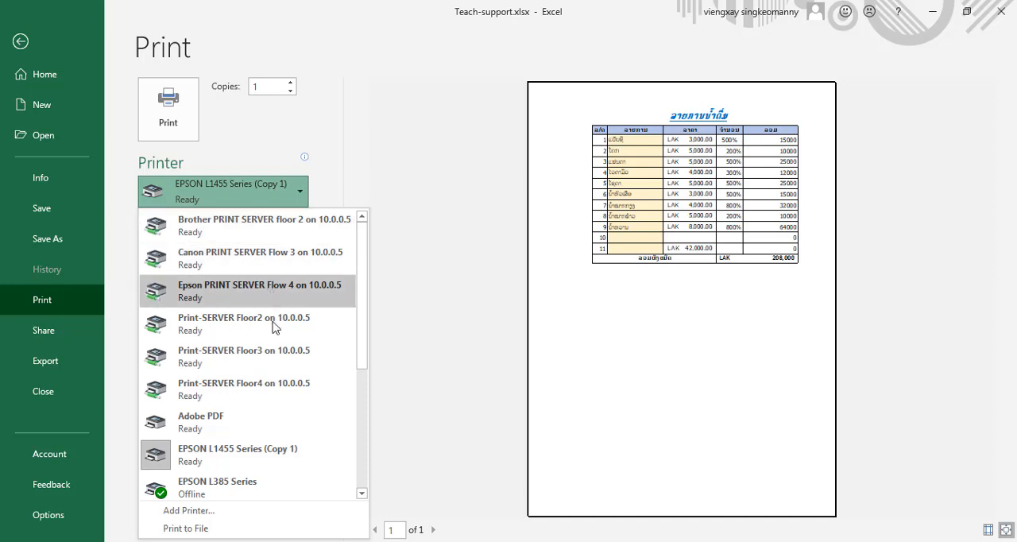
click(442, 188)
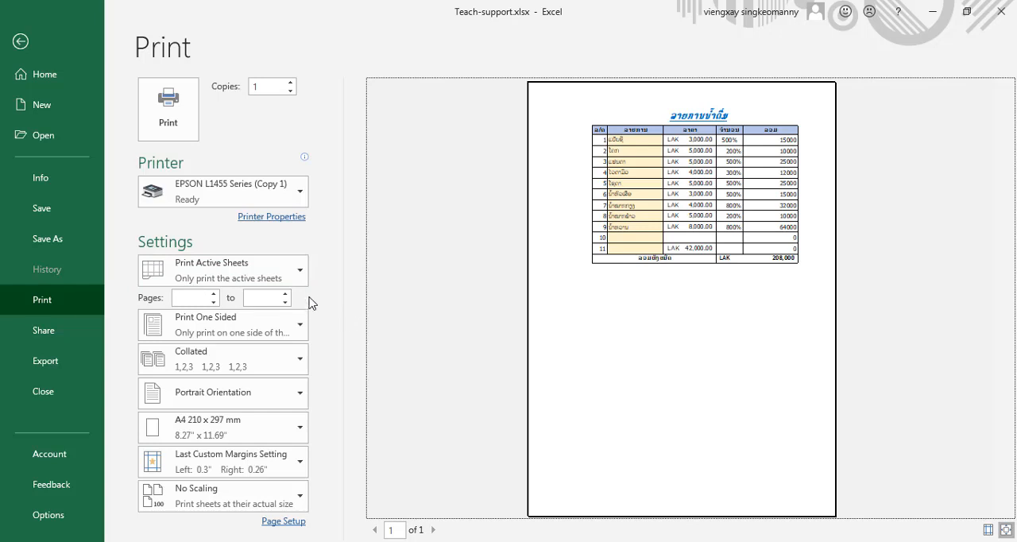
- Try setting the print scope to the entire workbook and return it to active sheets only
click(299, 275)
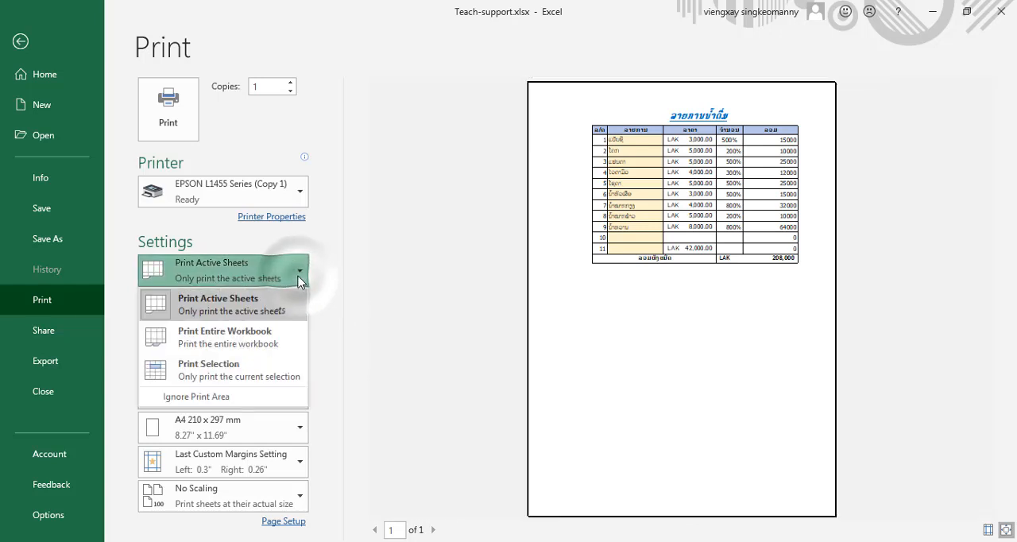
click(251, 340)
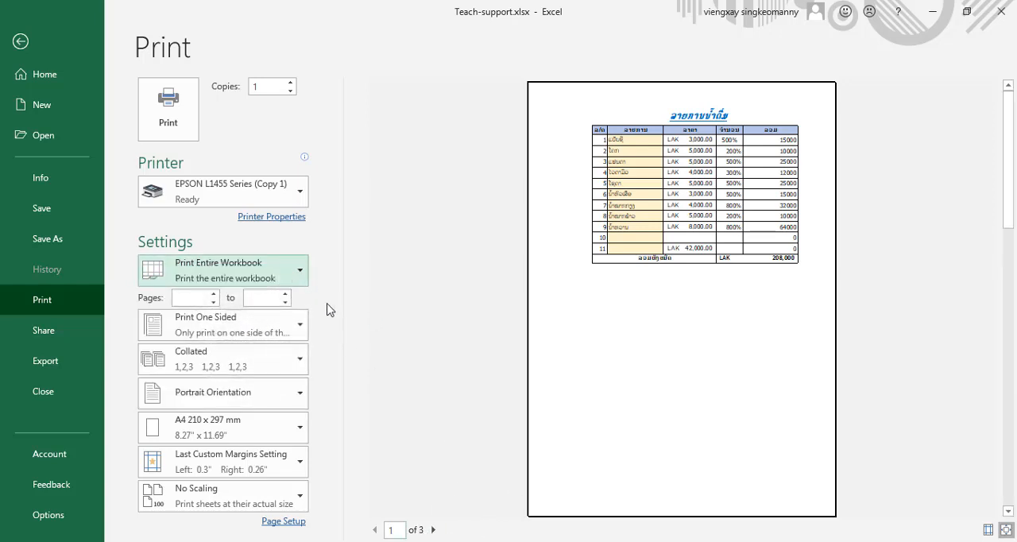
click(298, 274)
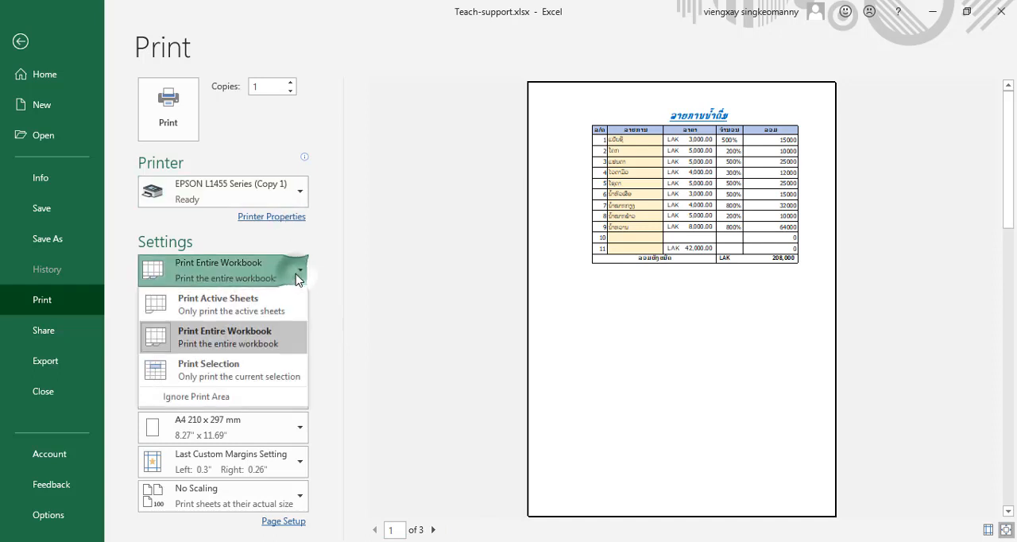
click(278, 310)
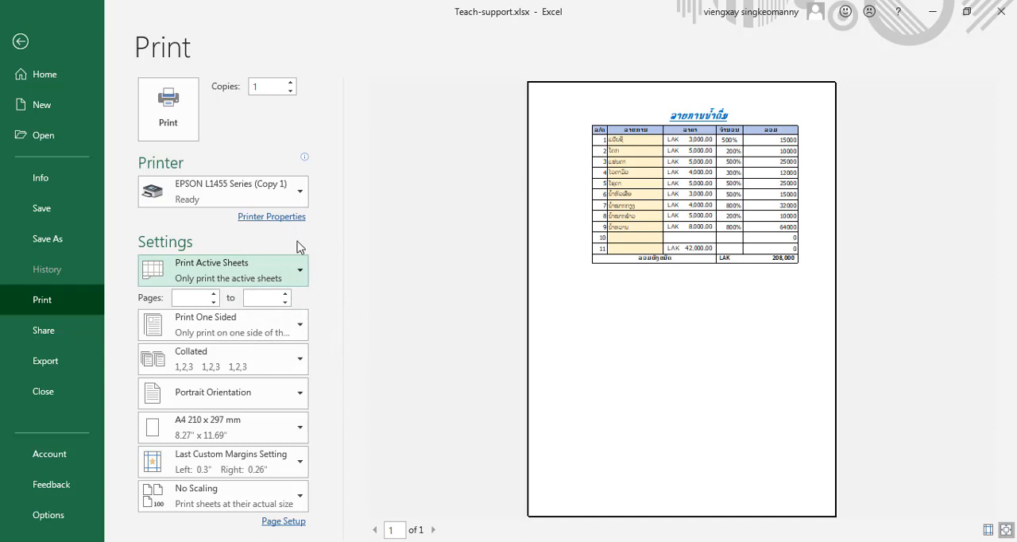
- Set the print scope to the entire workbook and page through the preview to page 3 and back to page 1
click(296, 271)
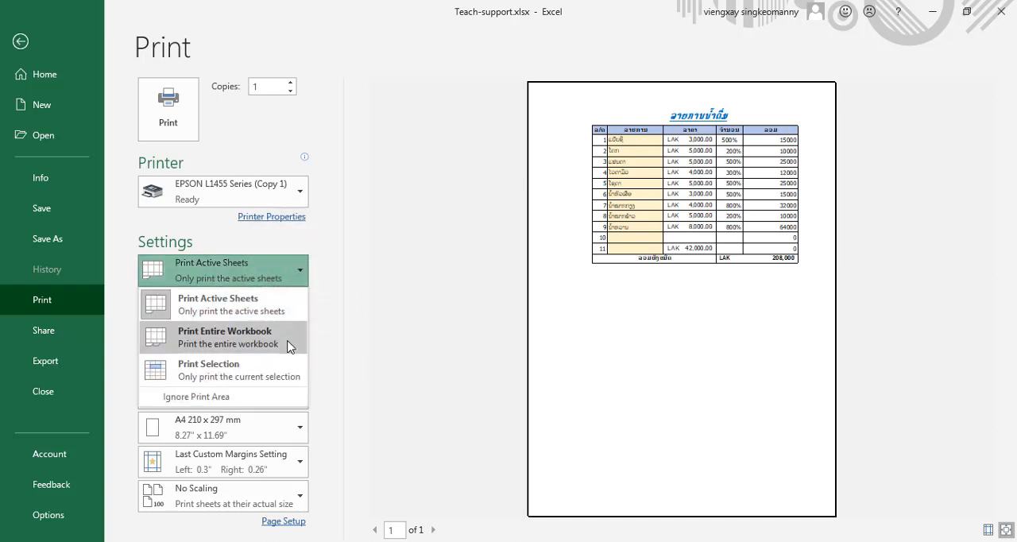
click(288, 342)
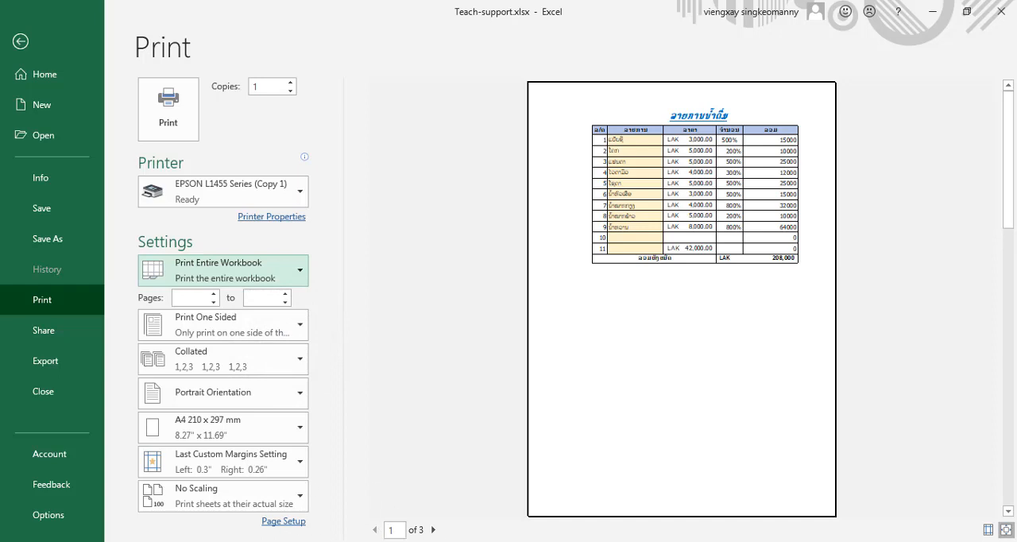
click(435, 530)
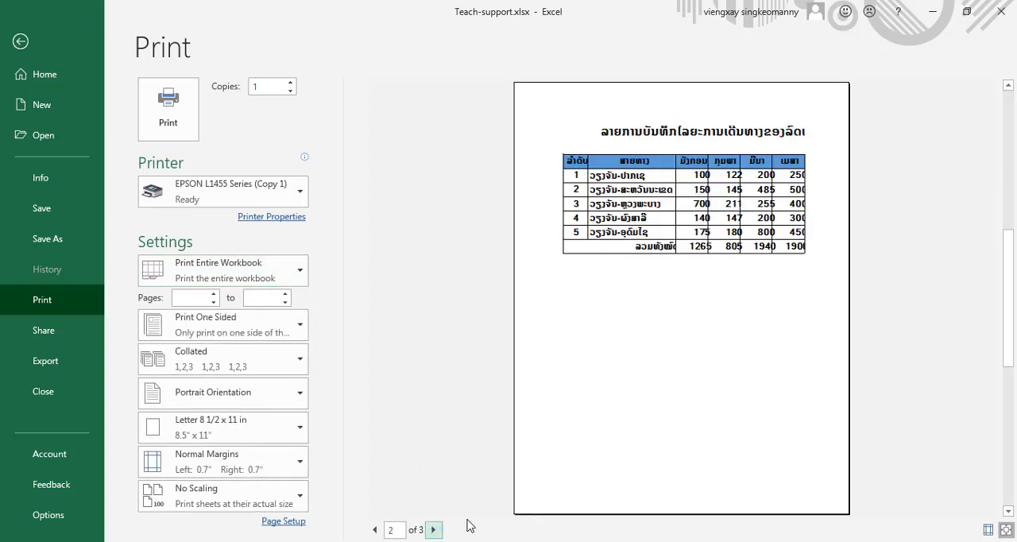
click(434, 530)
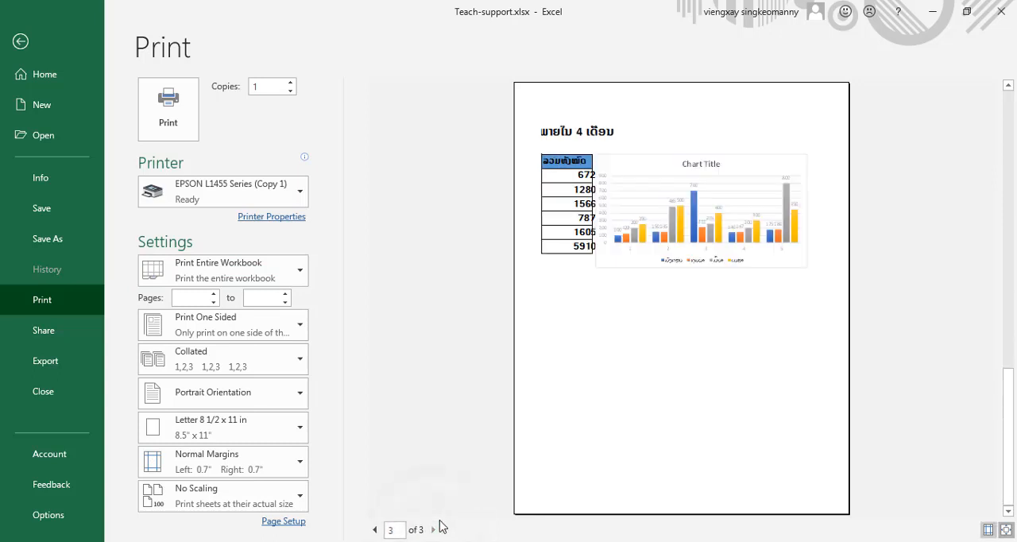
click(375, 529)
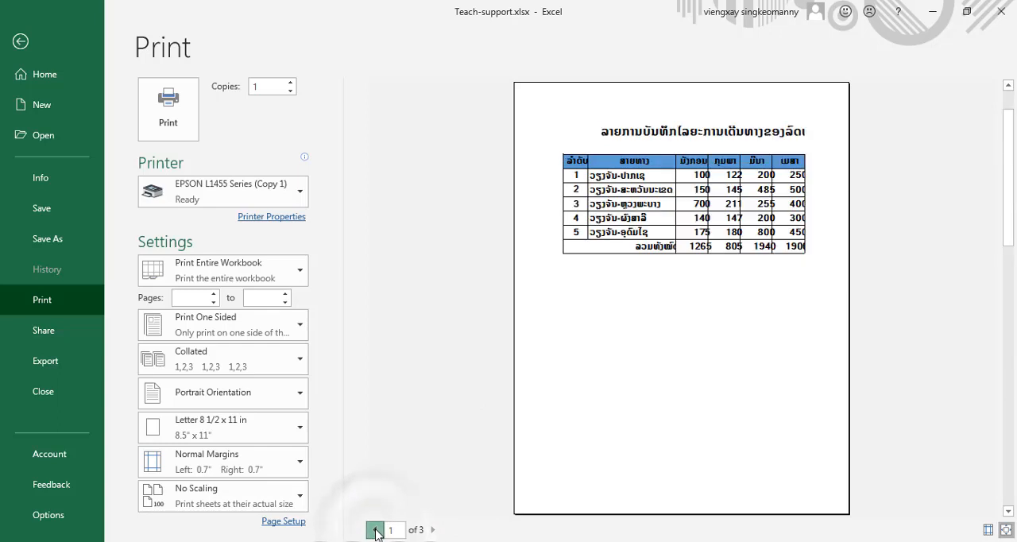
click(375, 530)
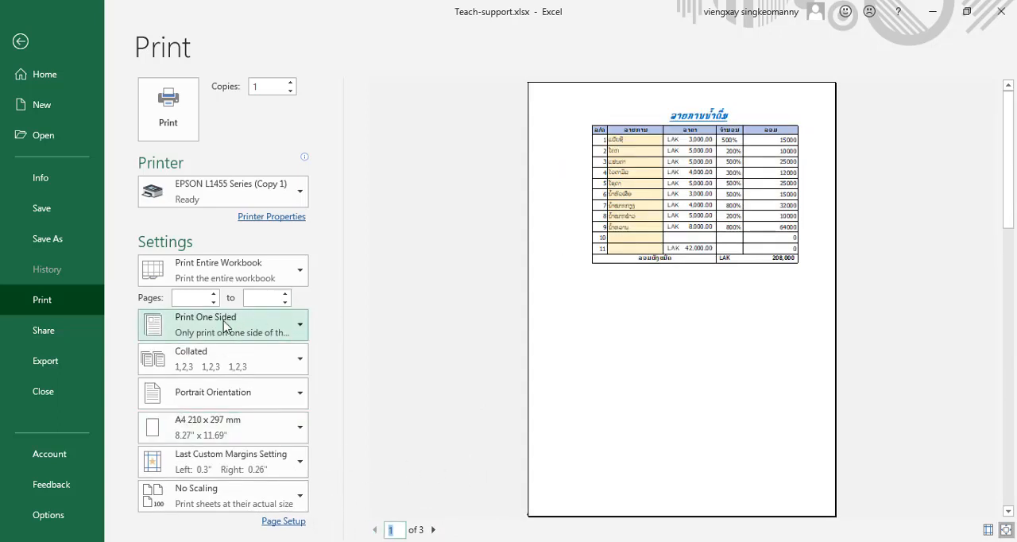
- Examine the one-sided and two-sided printing choices, the previewed pages and the page orientation choices
click(301, 328)
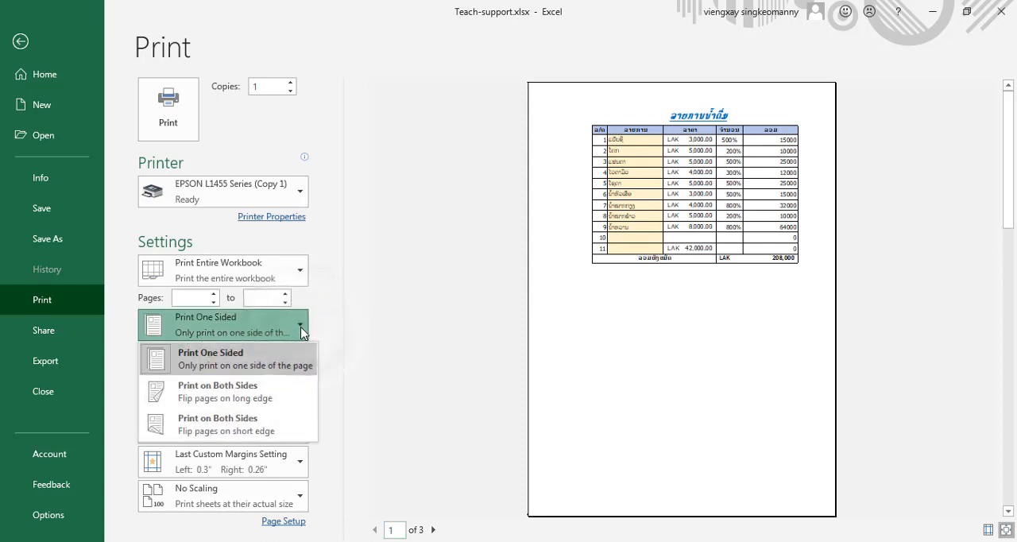
click(319, 329)
scroll(334, 343, down, 3)
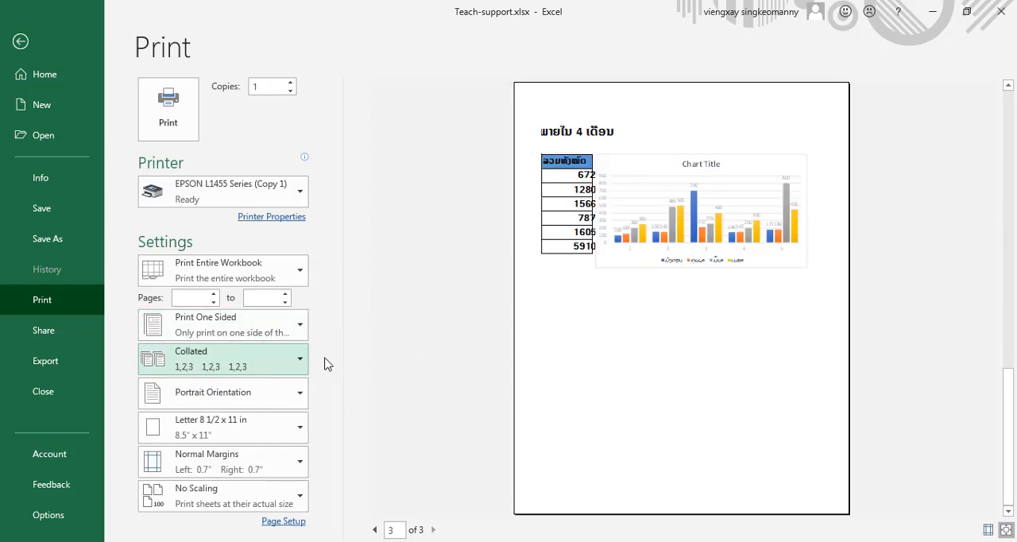
click(374, 530)
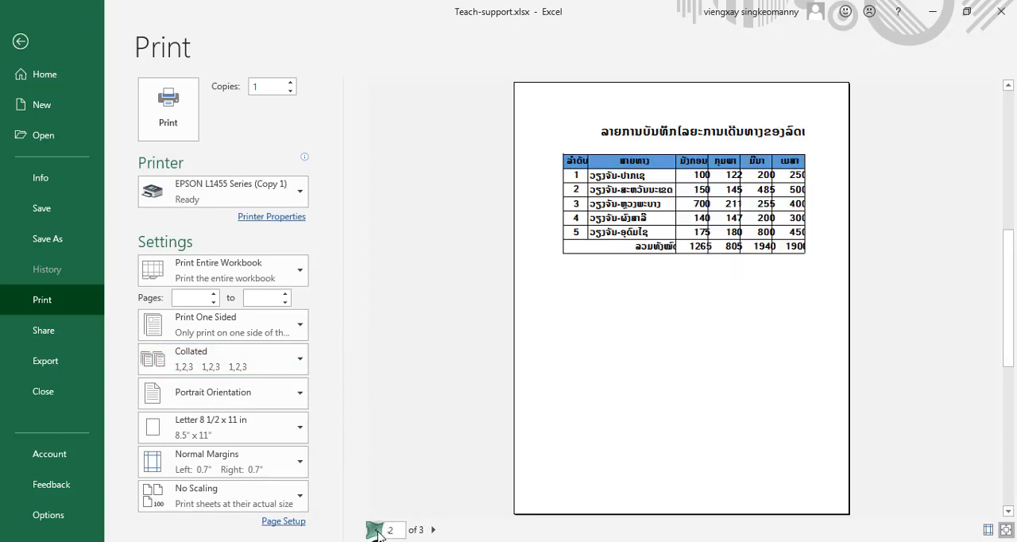
click(375, 530)
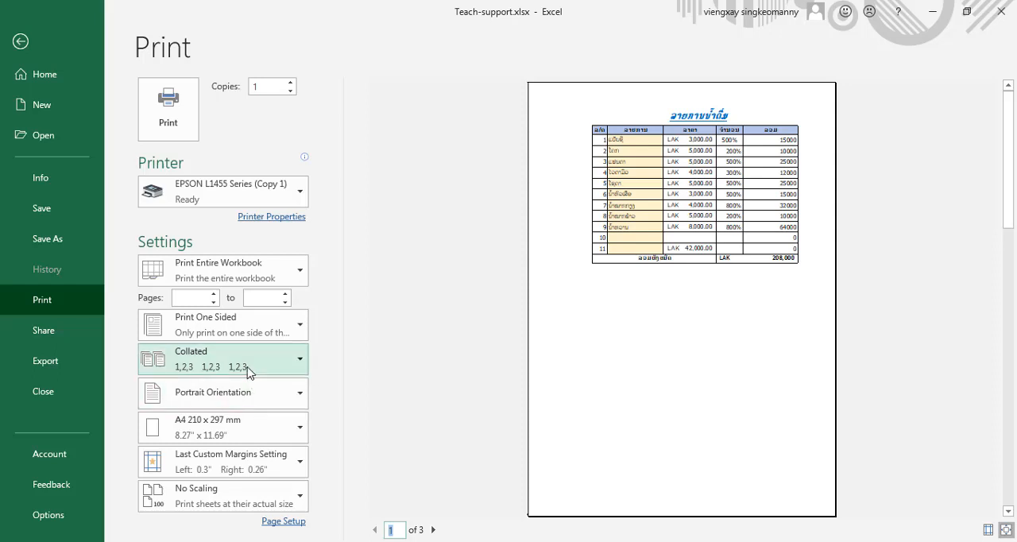
click(300, 396)
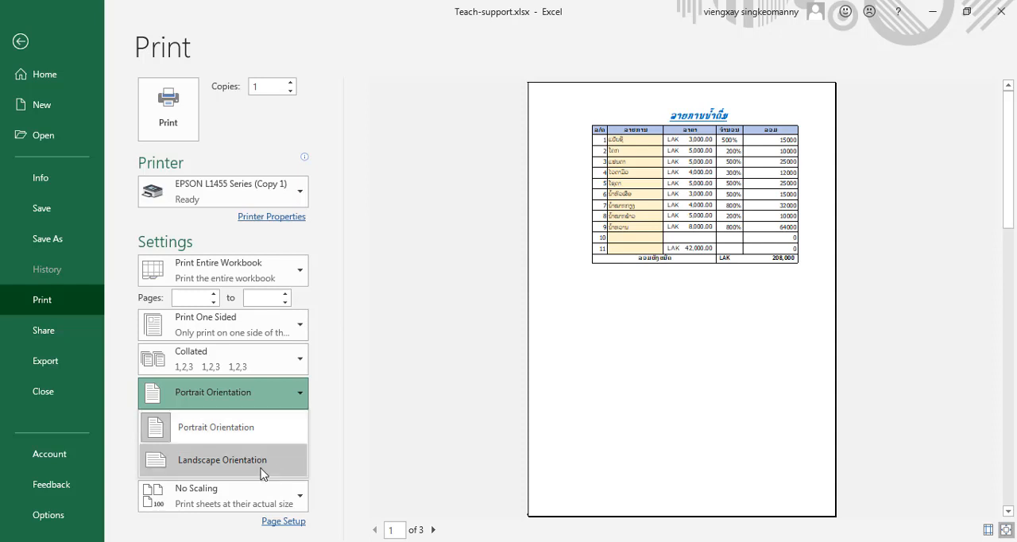
click(382, 419)
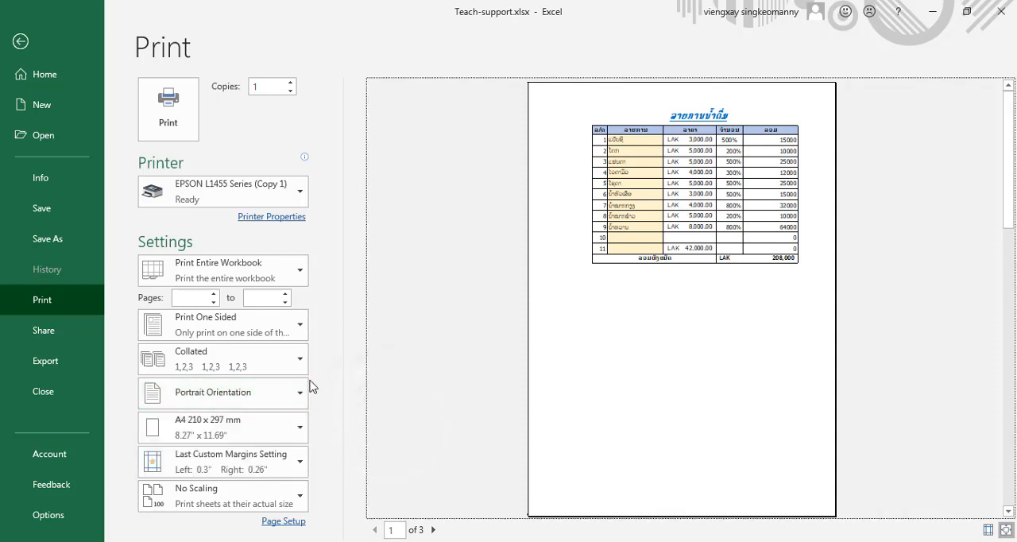
- Set the paper size of the sheet previewed on page 3 to A4 210 x 297 mm
scroll(299, 363, down, 1)
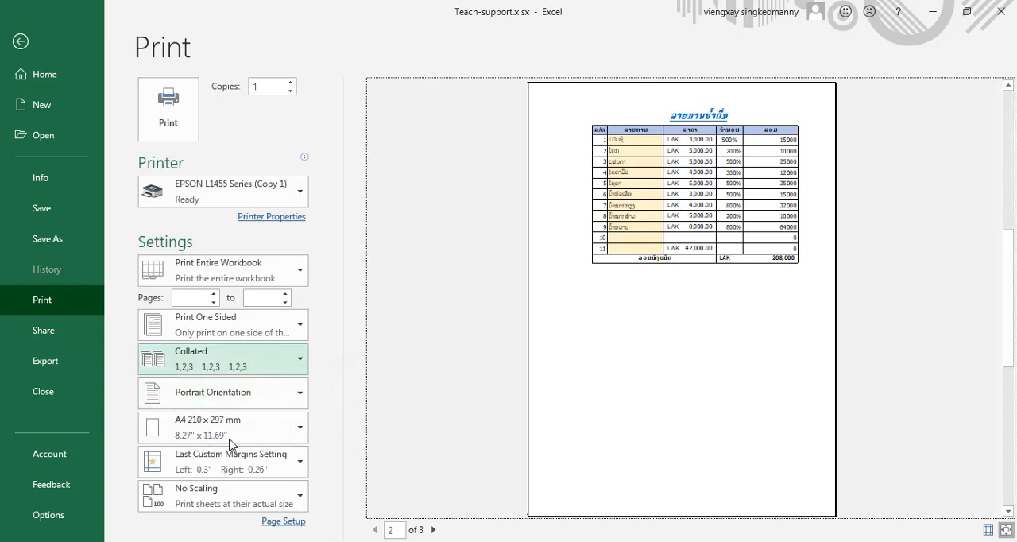
scroll(247, 445, down, 1)
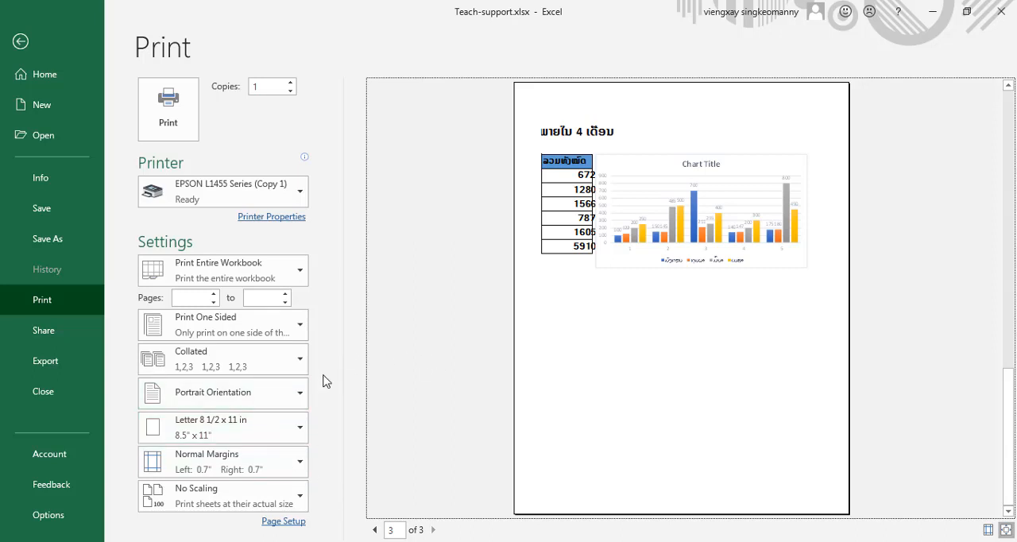
click(297, 431)
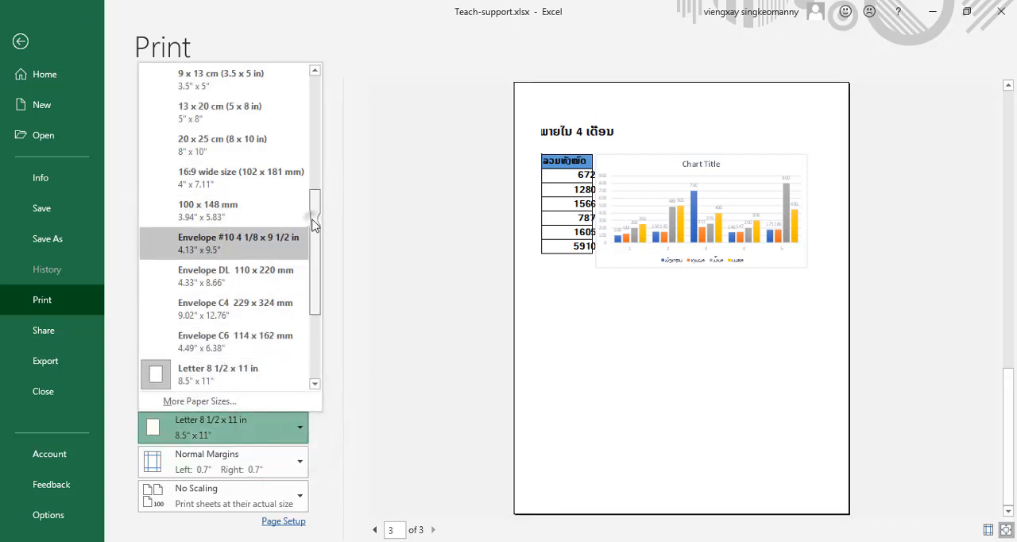
drag(314, 218, 342, 109)
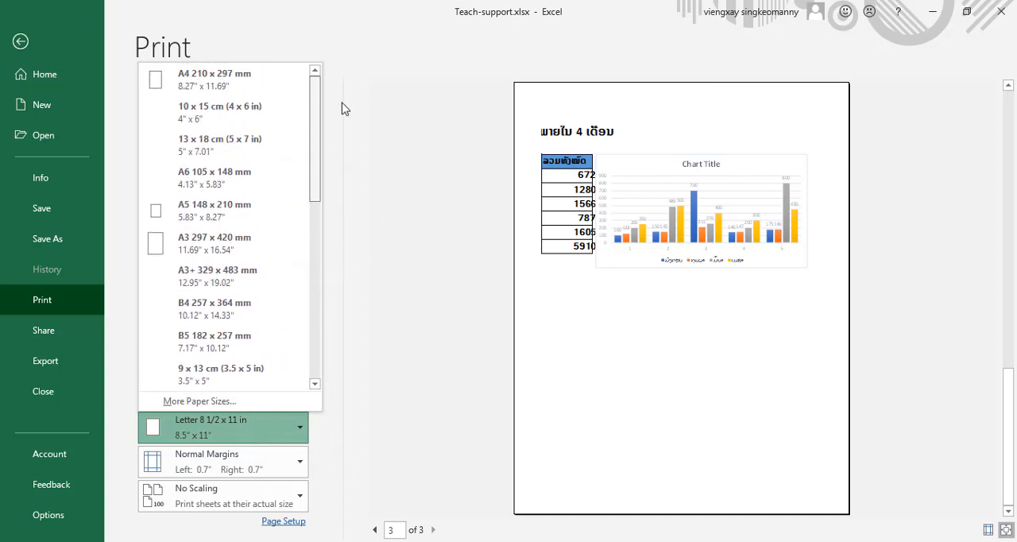
click(266, 83)
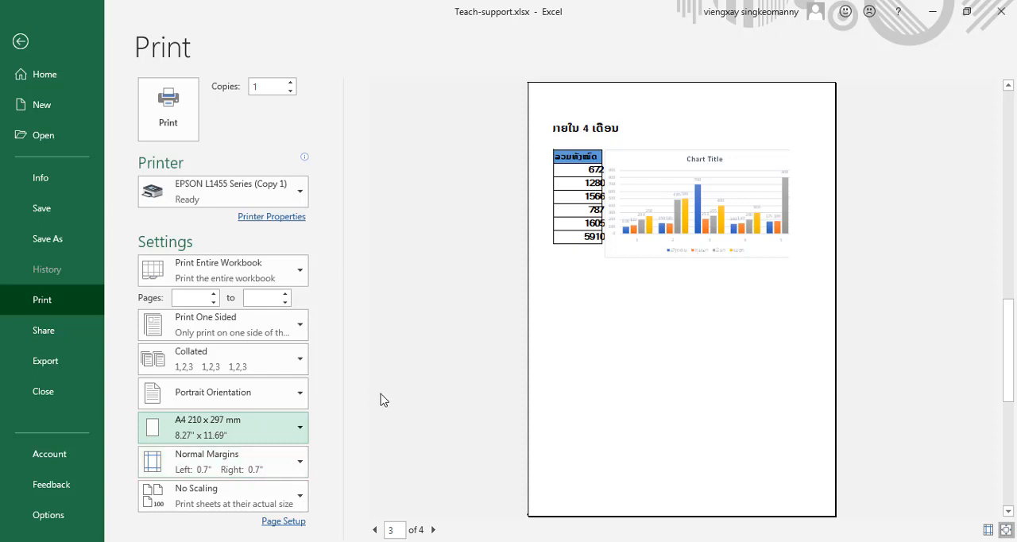
- Show the margin guides on preview page 1 and narrow the blank column space before the table to shift it leftward
click(380, 530)
click(381, 531)
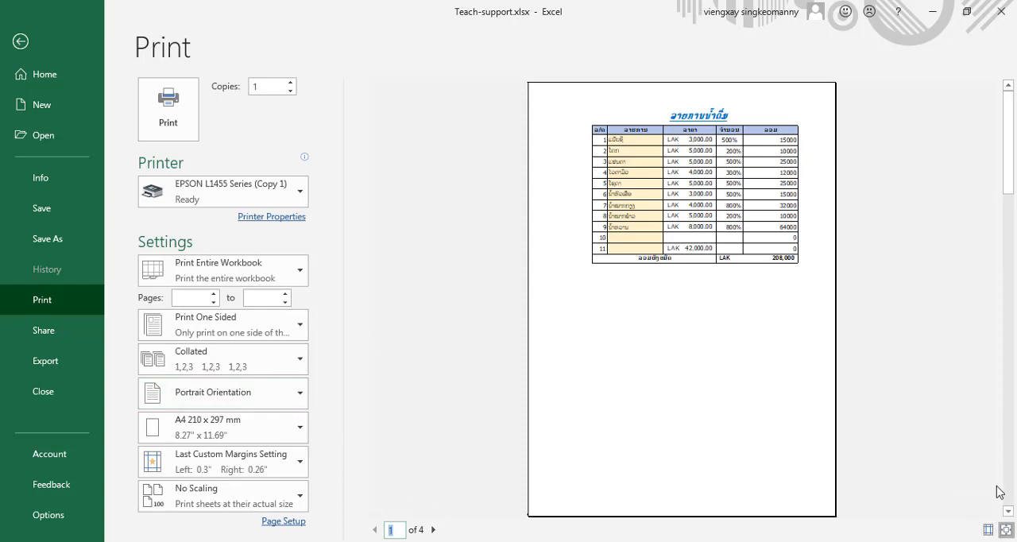
click(988, 531)
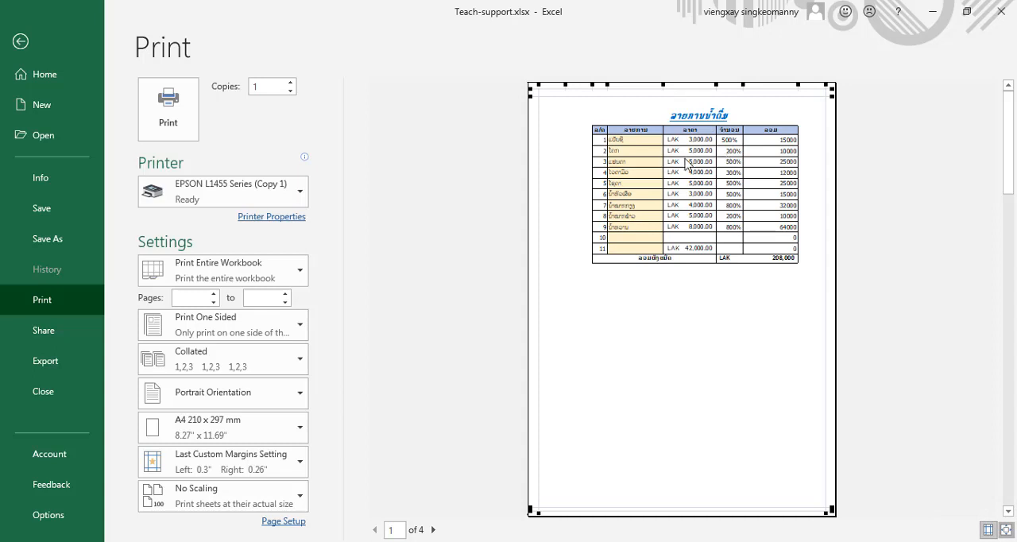
mouse_move(564, 84)
mouse_down()
mouse_move(586, 85)
mouse_move(577, 84)
mouse_up()
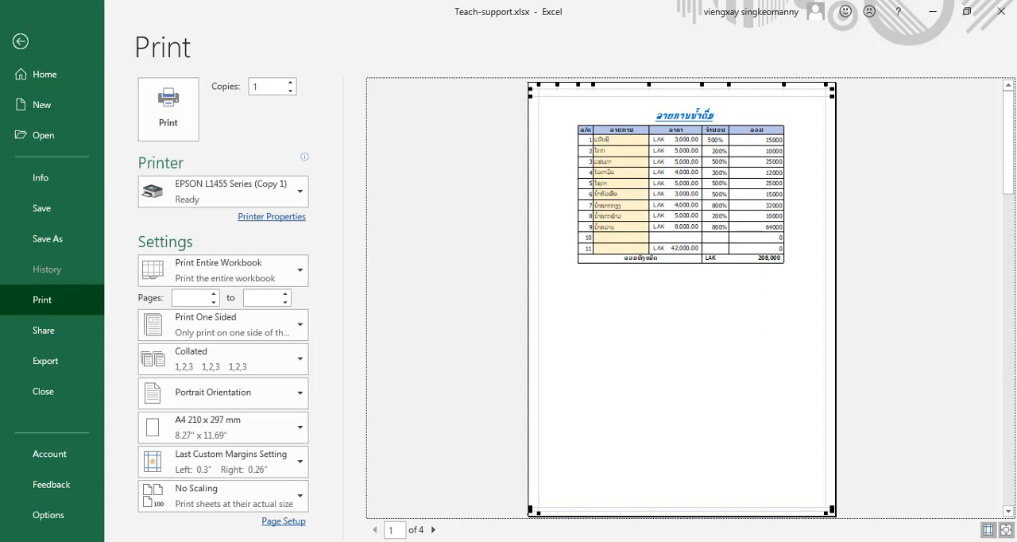
- On preview page 2, raise the top margin guide and set the margins to 0.18" left and 0.12" right
click(434, 529)
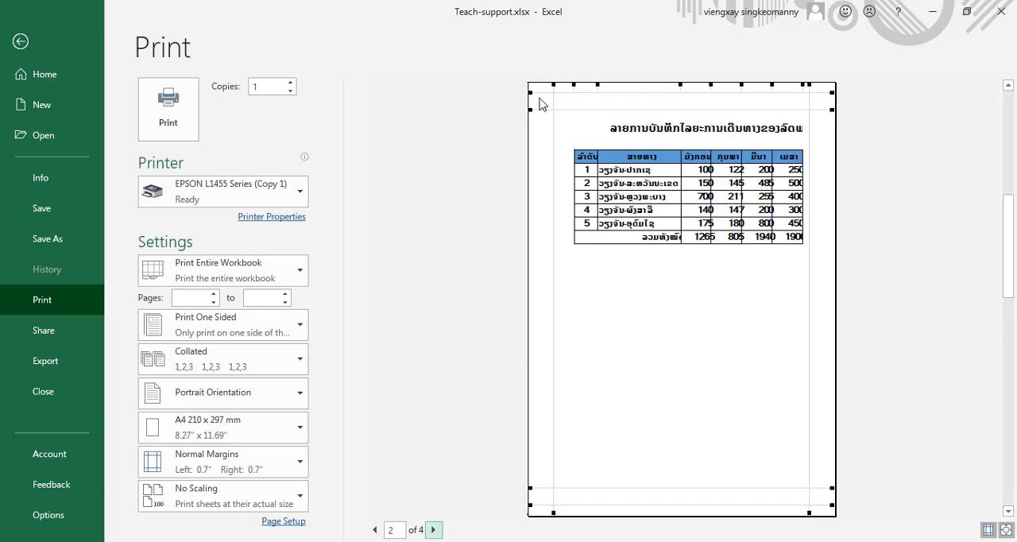
drag(542, 93, 547, 93)
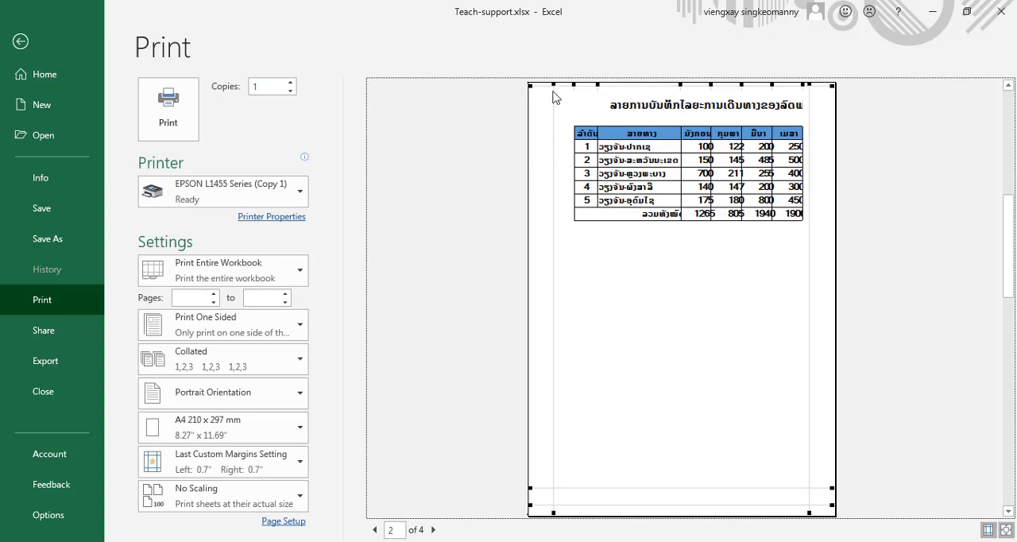
drag(555, 109, 534, 109)
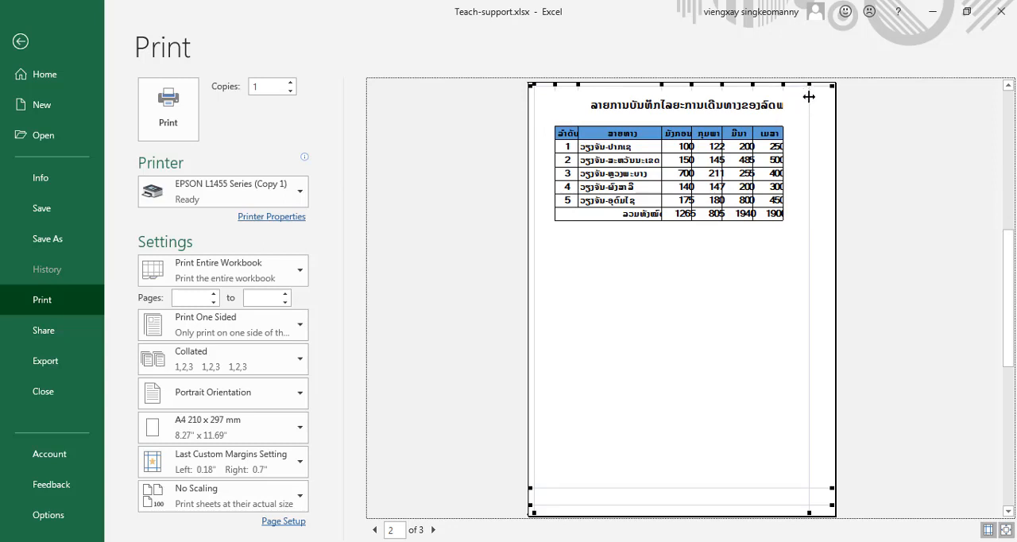
drag(809, 96, 833, 97)
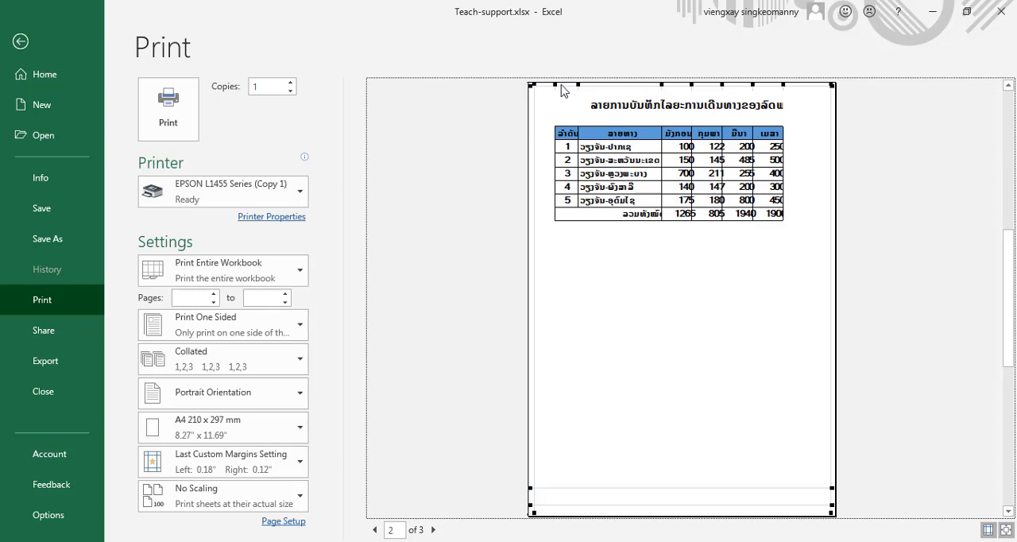
- Collapse the blank column before the page 2 table, fine-tune the top margin and lower the bottom margin to the footer guide
drag(556, 85, 540, 85)
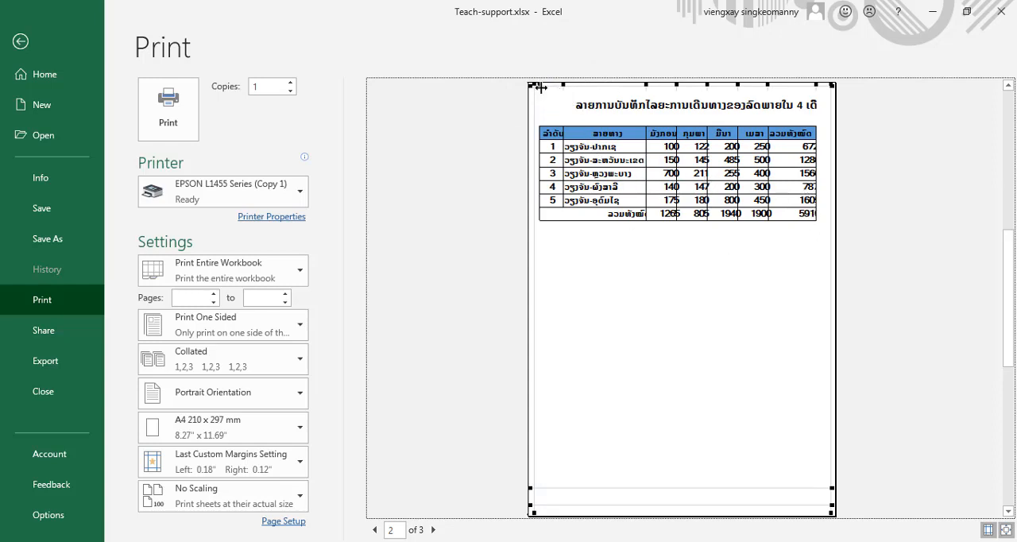
drag(539, 88, 528, 84)
drag(831, 84, 831, 86)
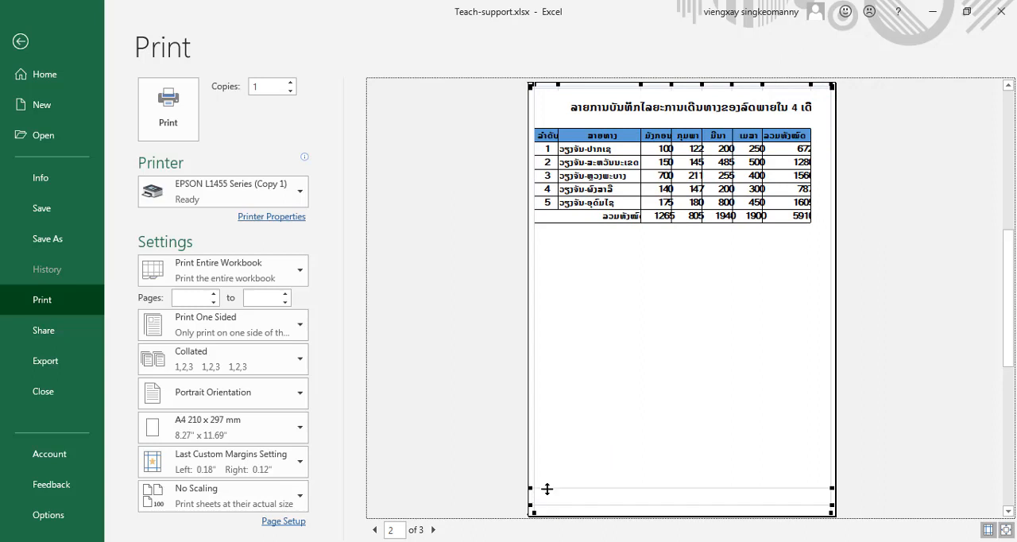
drag(547, 488, 546, 503)
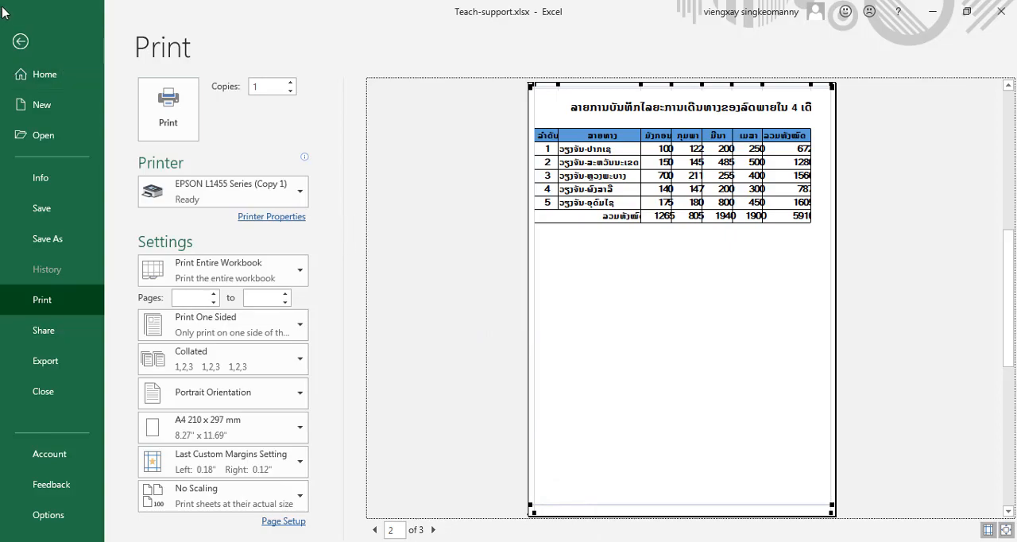
click(22, 43)
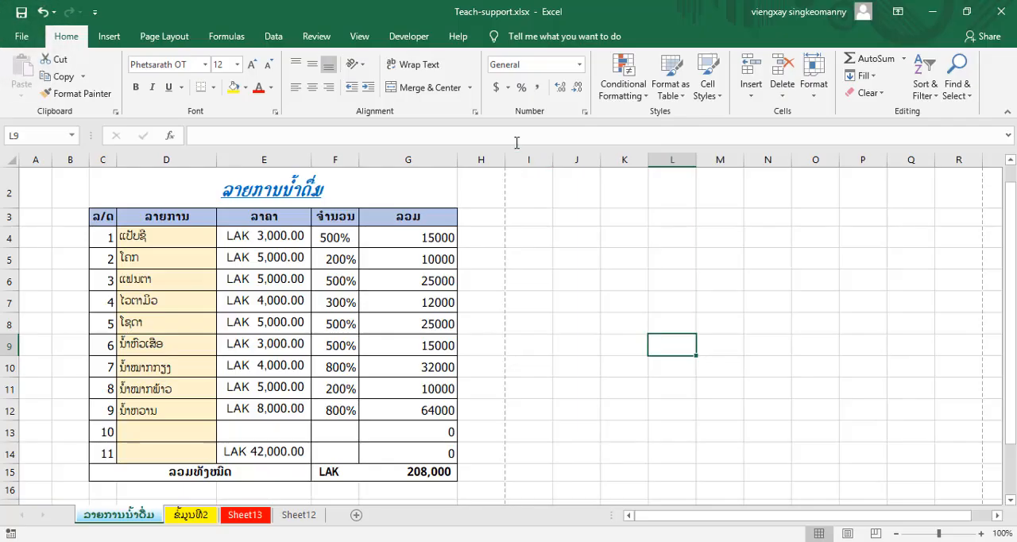
- Check the table on the second sheet, and set that sheet's left margin to 0.38" on preview page 2
click(191, 515)
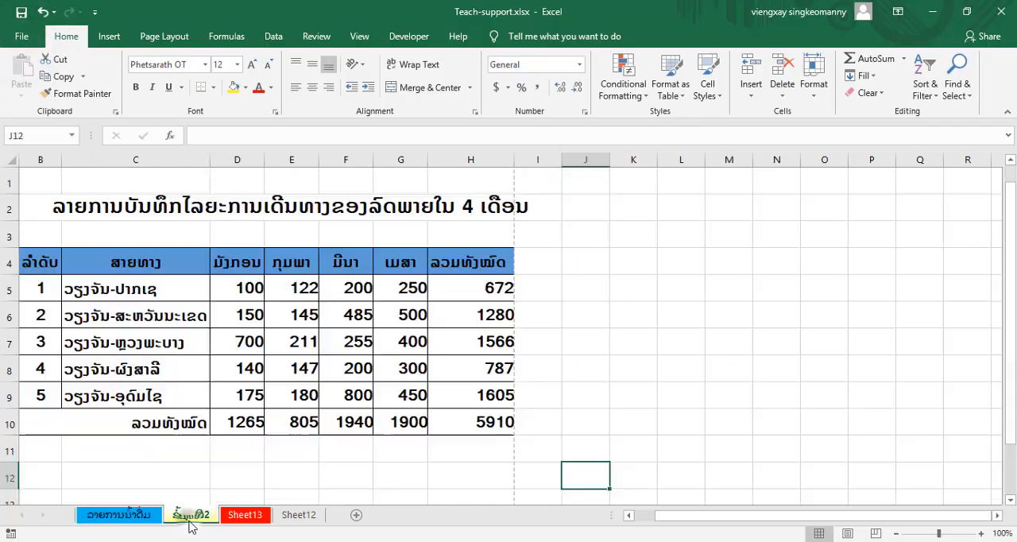
click(455, 299)
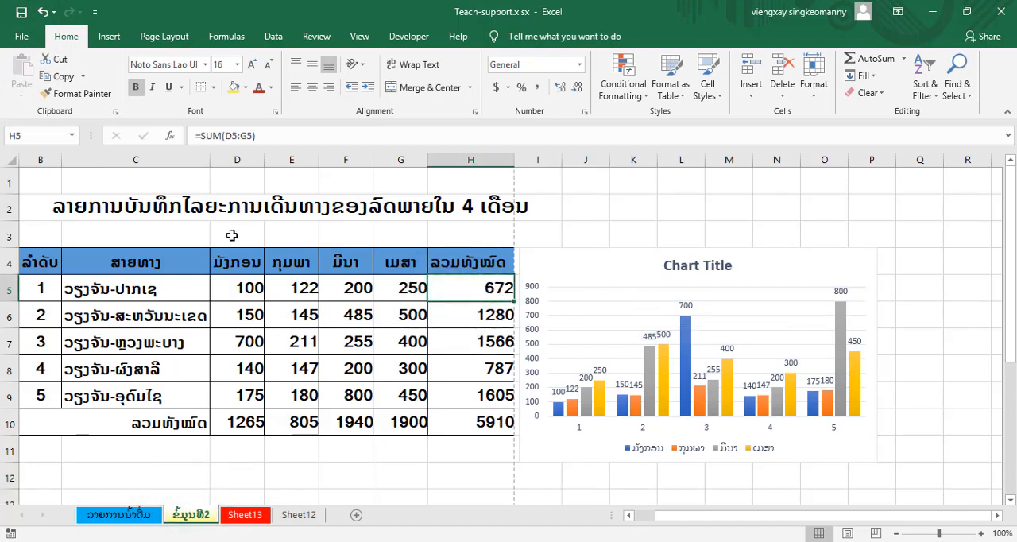
click(5, 37)
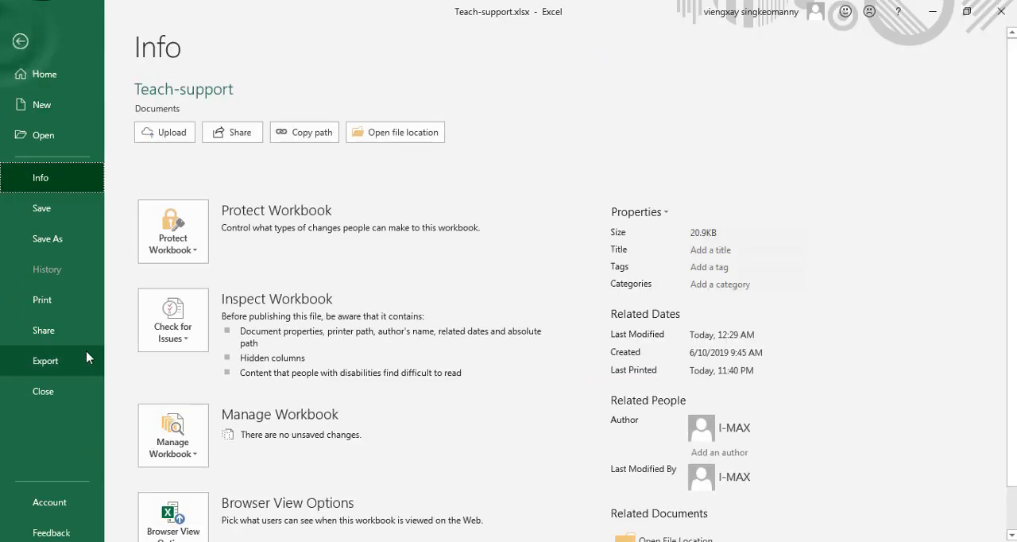
click(55, 300)
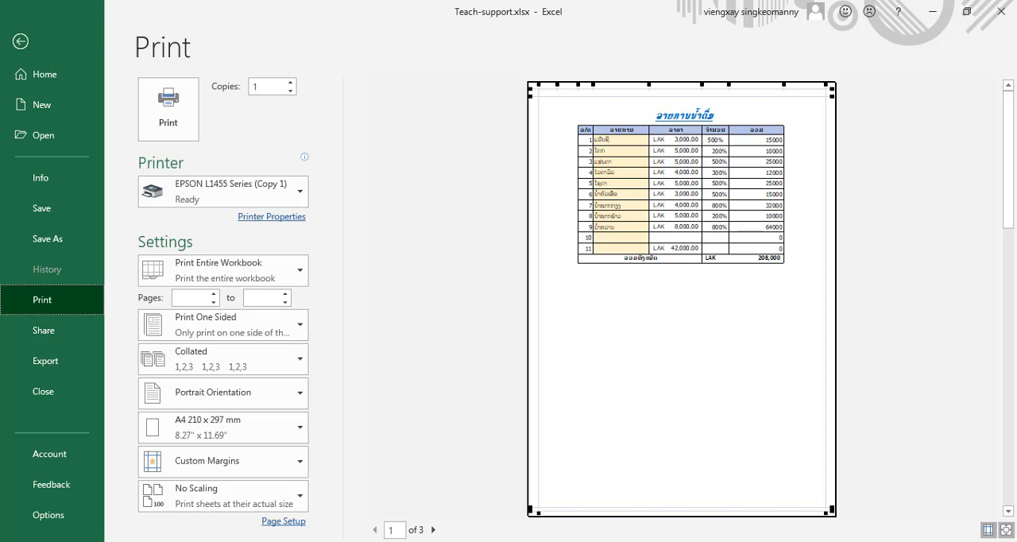
click(433, 530)
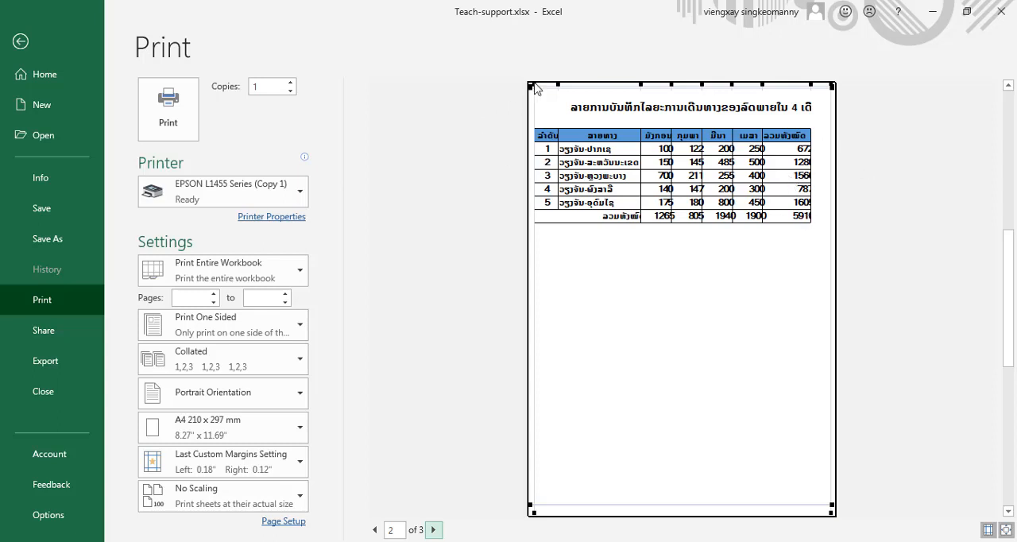
mouse_move(536, 84)
mouse_down()
mouse_move(556, 89)
mouse_move(540, 85)
mouse_up()
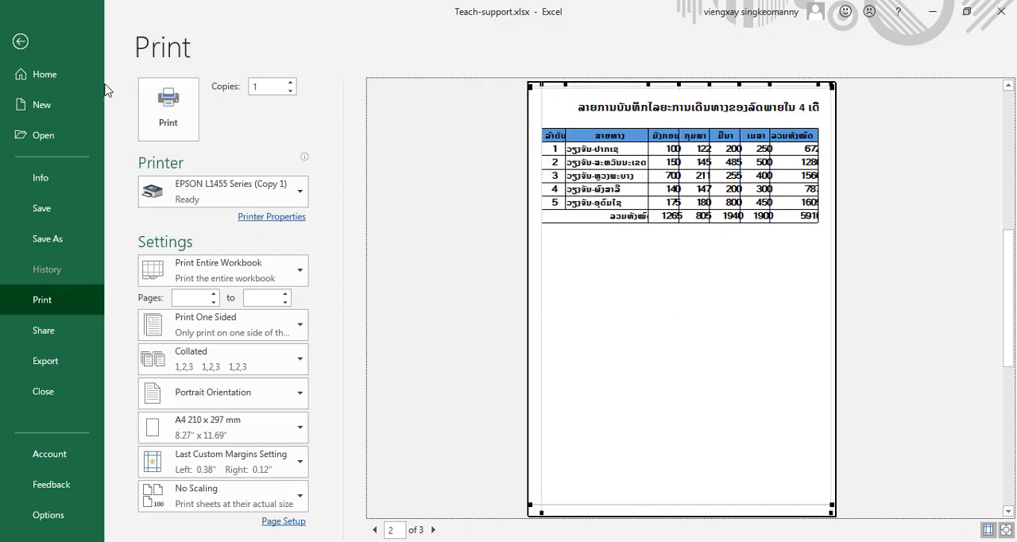
click(21, 41)
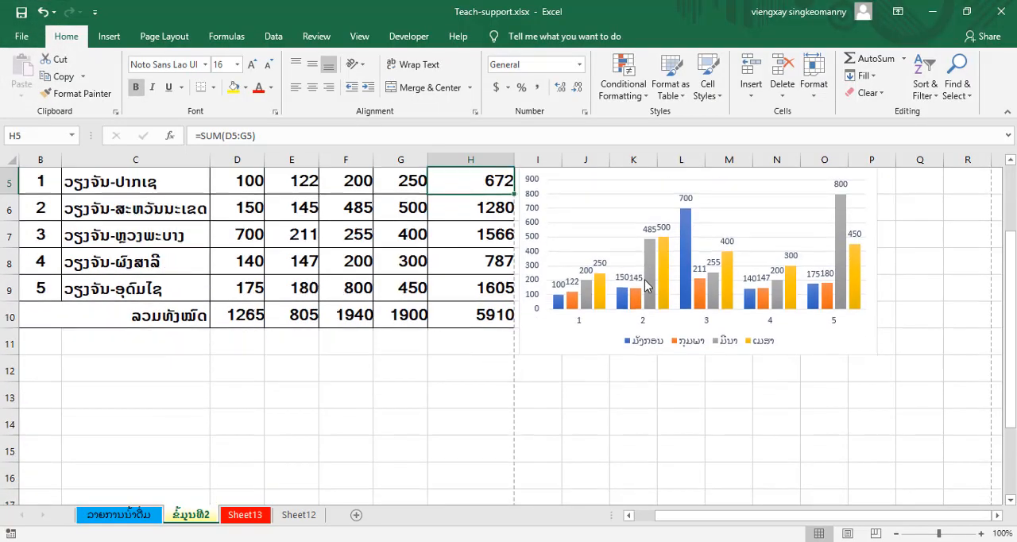
- Move the chart from beside the table to the empty rows beneath it
click(680, 265)
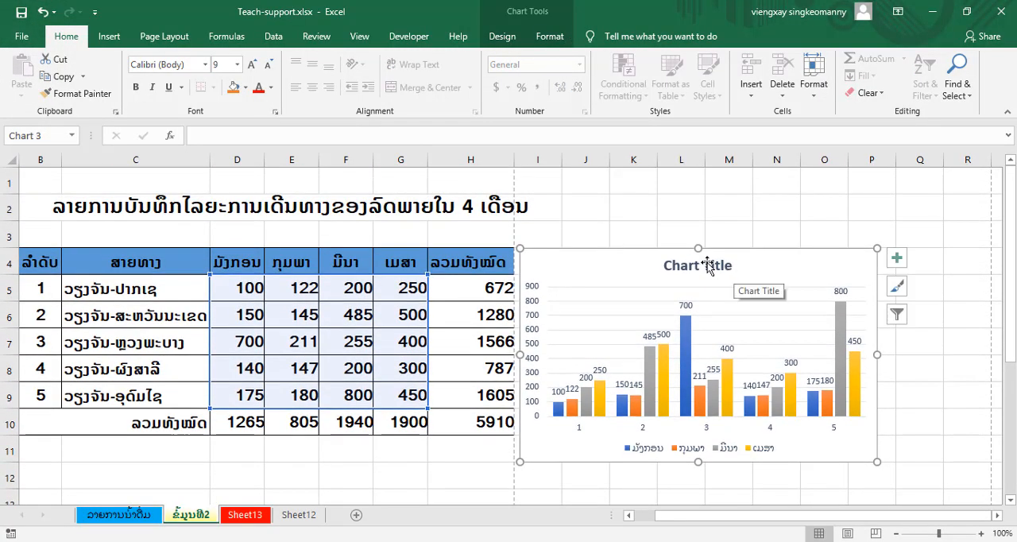
drag(707, 262, 311, 358)
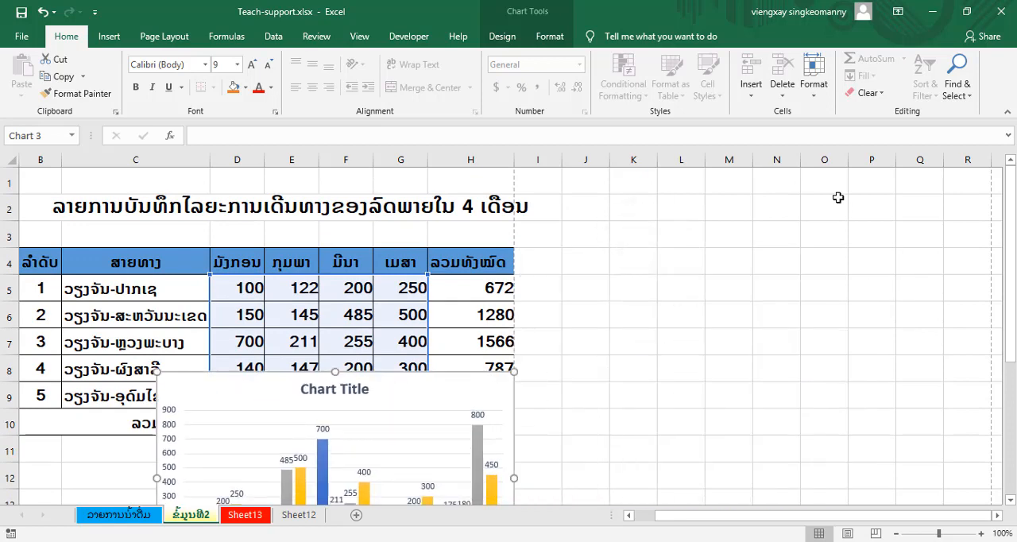
scroll(840, 195, down, 2)
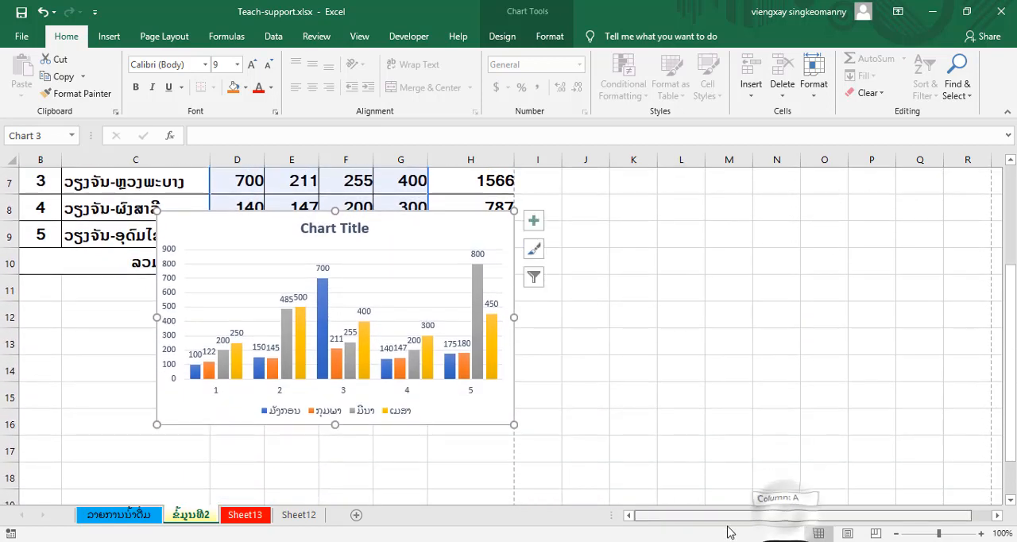
drag(347, 245, 295, 324)
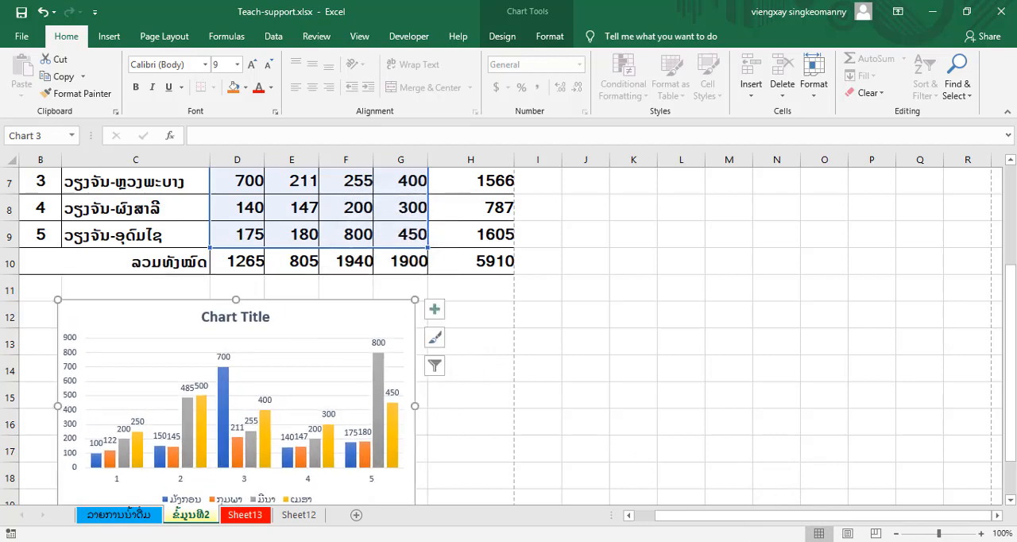
- Shift the chart to start in column B at row 11 and enlarge it to nearly the table's width, down to row 21
click(903, 533)
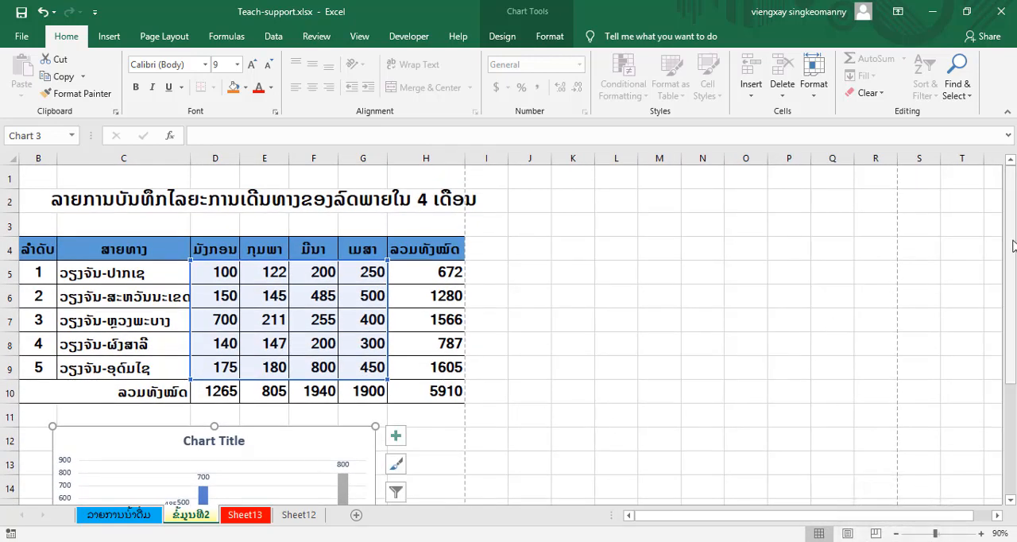
drag(1012, 247, 1001, 371)
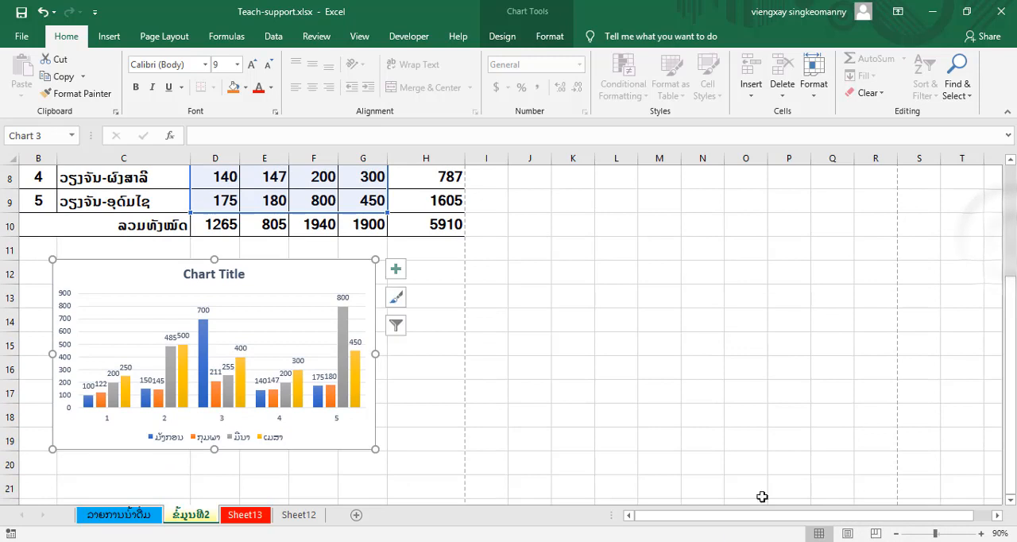
click(203, 338)
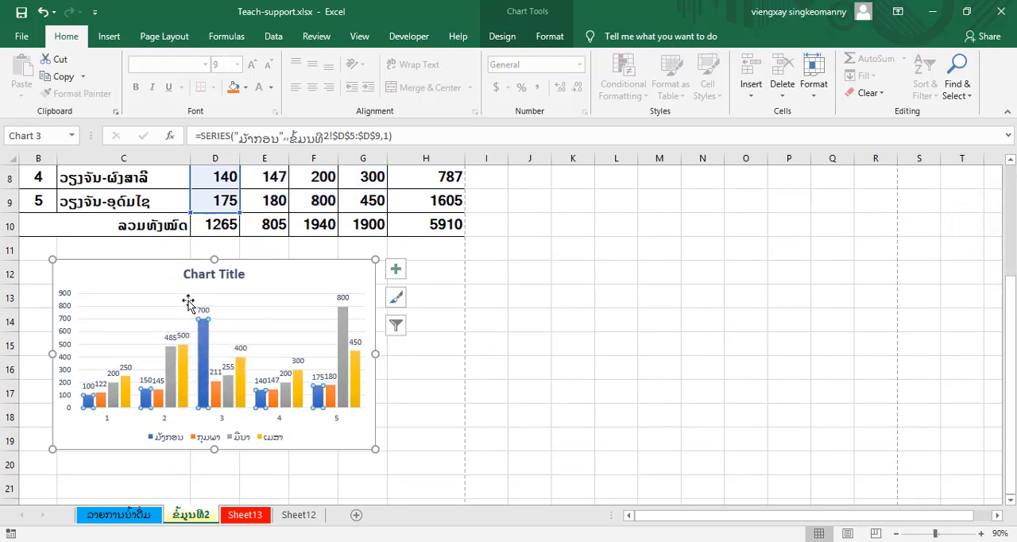
drag(84, 275, 67, 263)
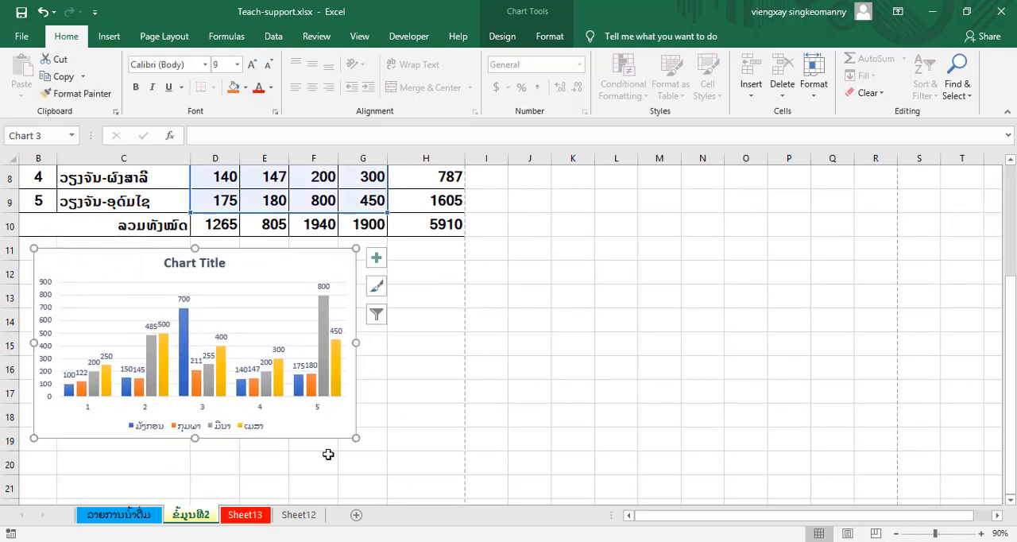
drag(356, 437, 452, 482)
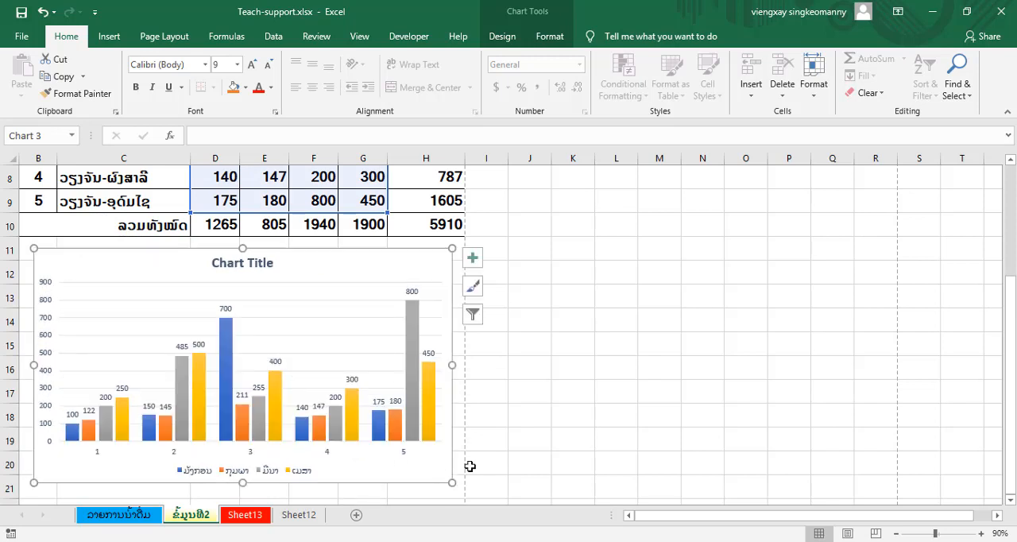
click(565, 415)
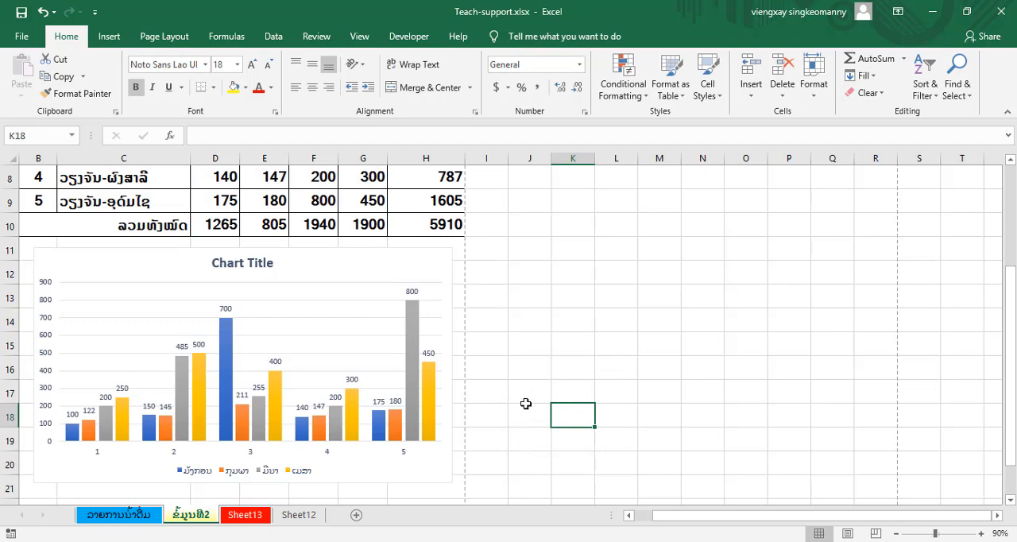
- Page through the print preview to page 3 to check how the second sheet is laid out across pages
click(16, 37)
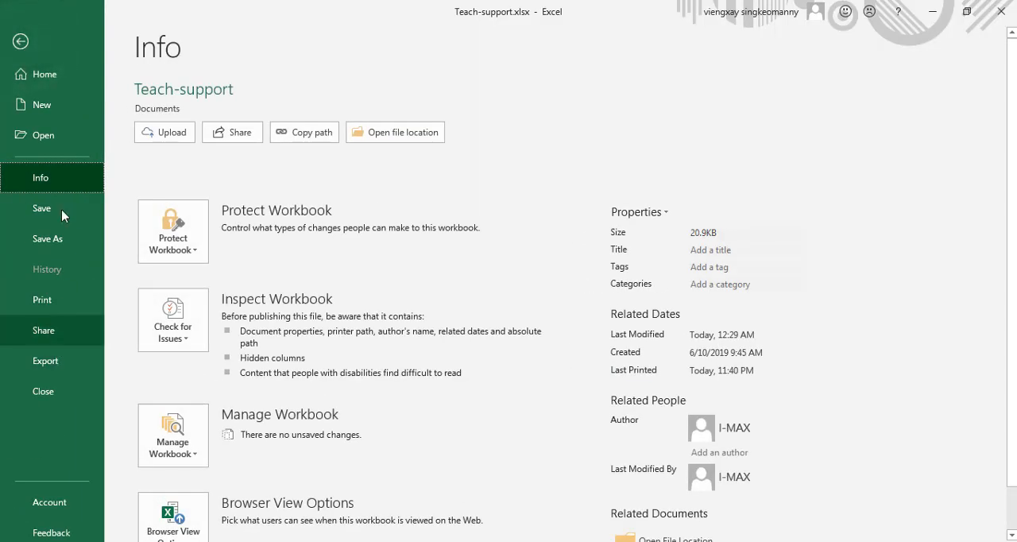
click(59, 303)
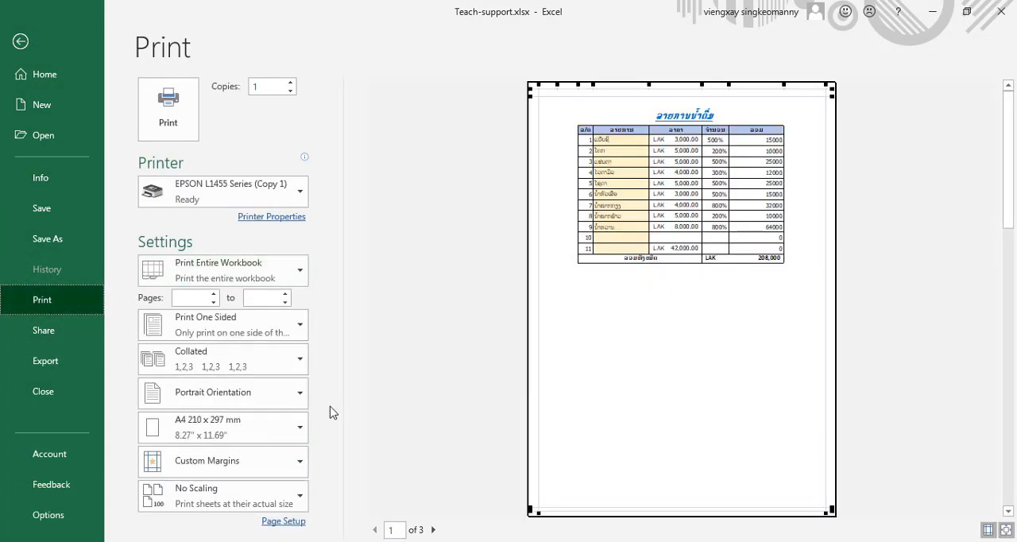
click(434, 530)
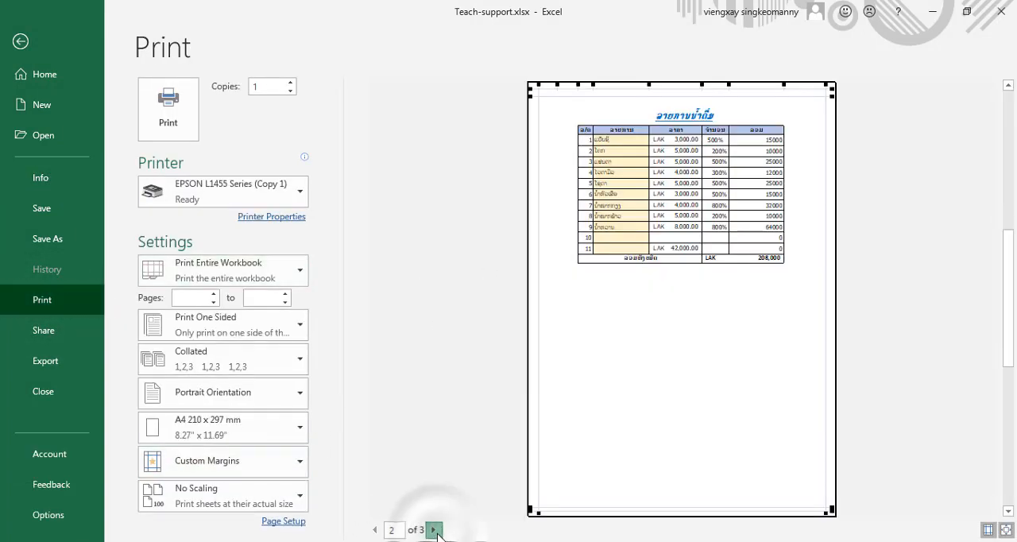
click(434, 530)
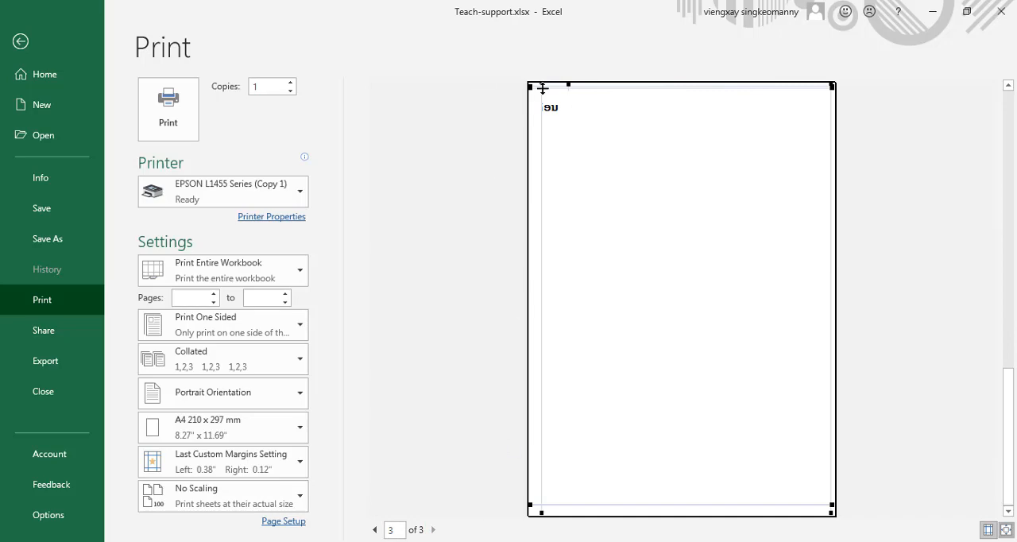
click(21, 41)
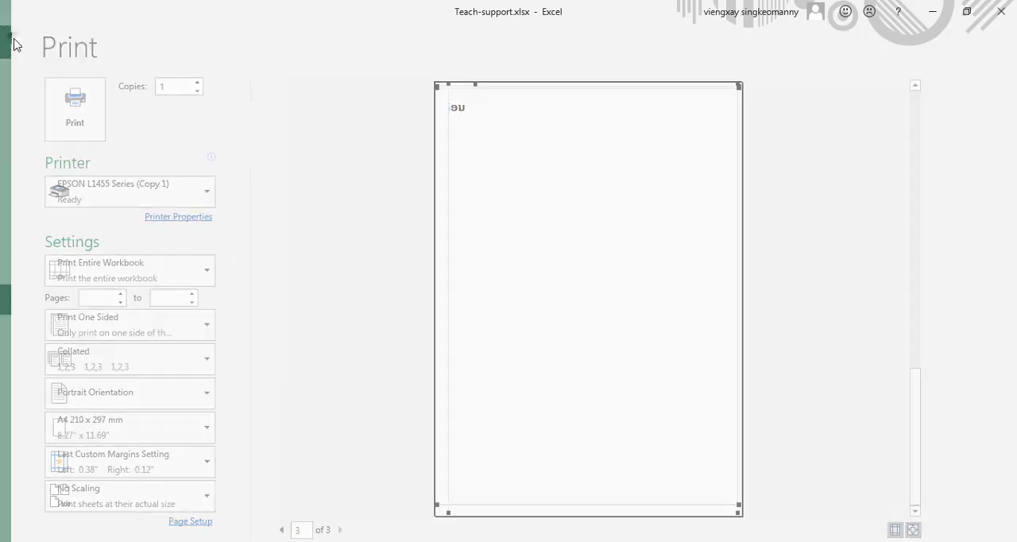
- Unmerge the title cell B2 that extends across row 2 to column I
scroll(644, 345, up, 3)
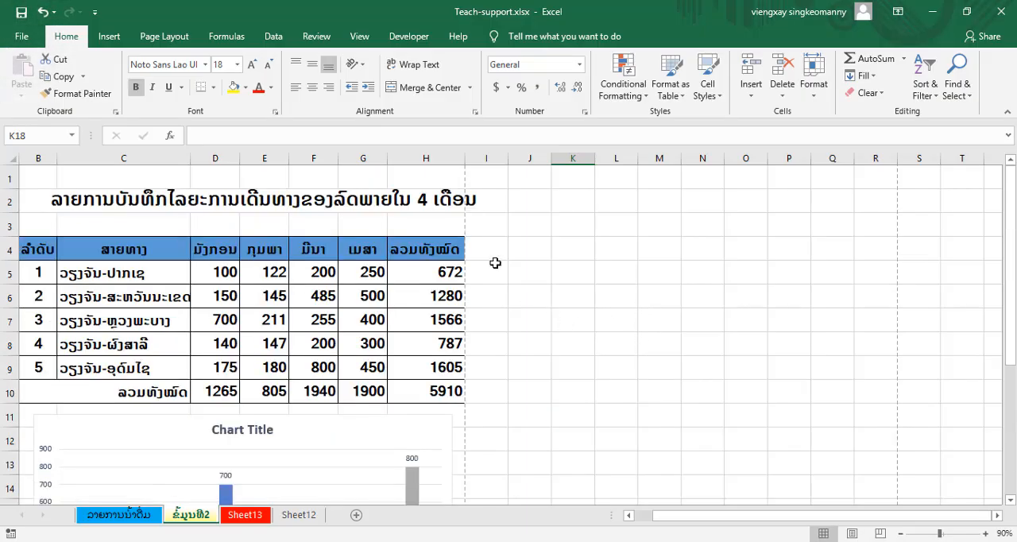
click(445, 199)
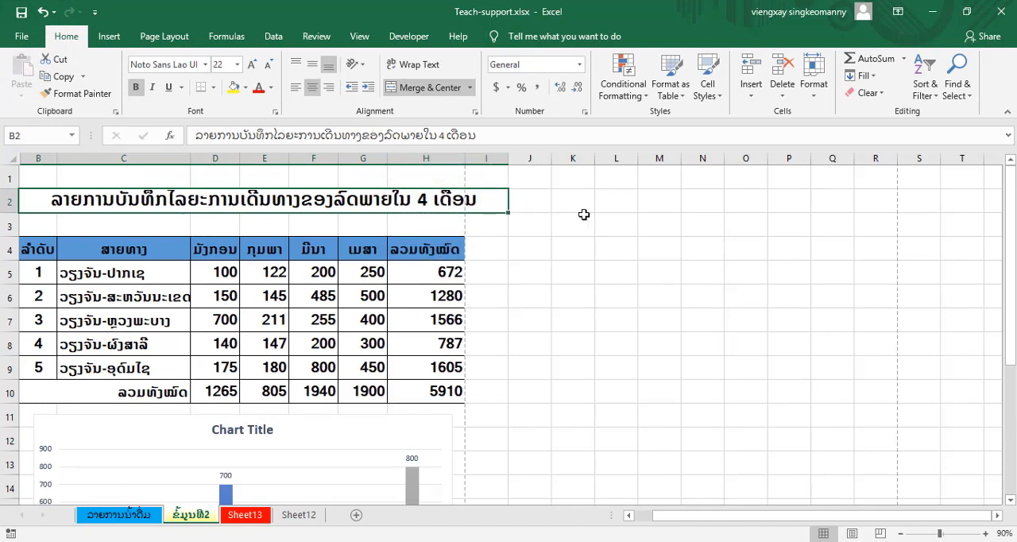
scroll(586, 210, down, 1)
drag(727, 513, 640, 517)
scroll(170, 327, up, 1)
scroll(170, 327, up, 1)
click(469, 89)
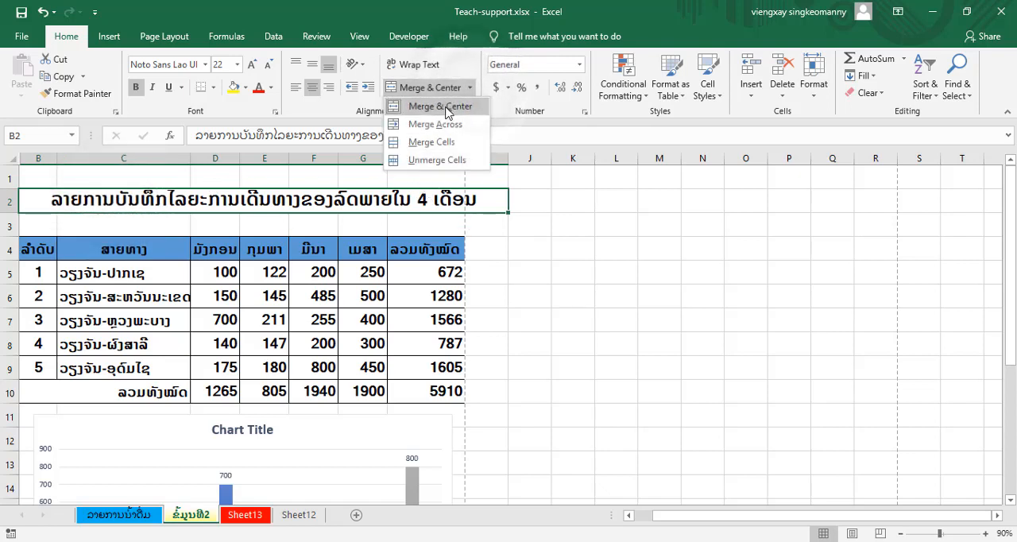
click(427, 160)
- Merge and center the title across B2:H2 to match the table's width
click(545, 254)
drag(442, 199, 38, 195)
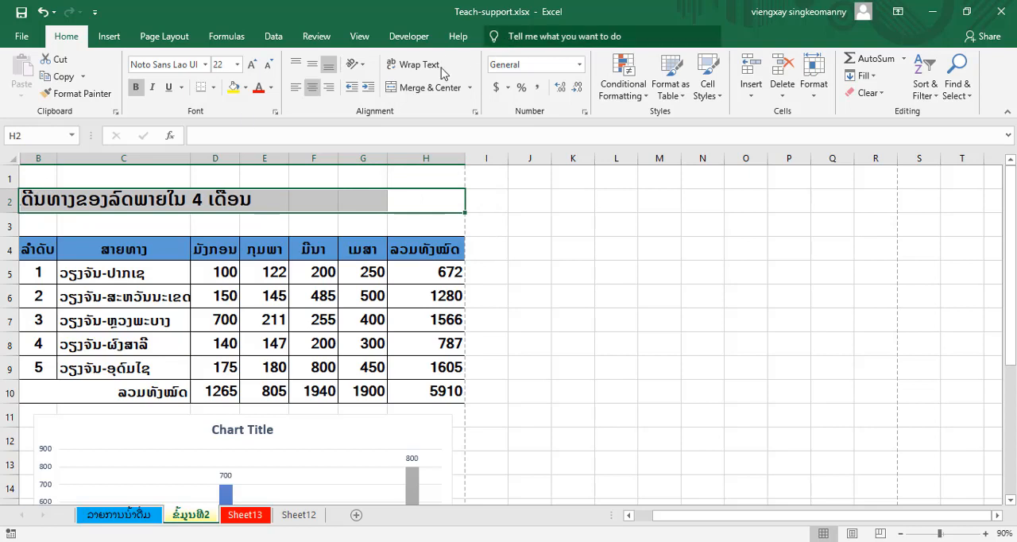
click(393, 89)
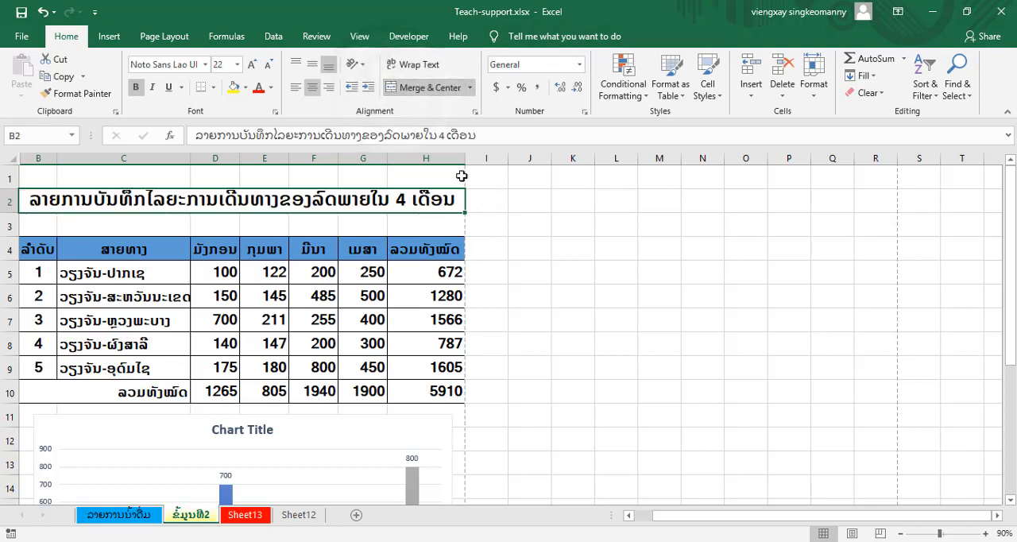
- Check the second sheet's layout on page 2 of the print preview, and look over its table and chart in the worksheet
click(544, 222)
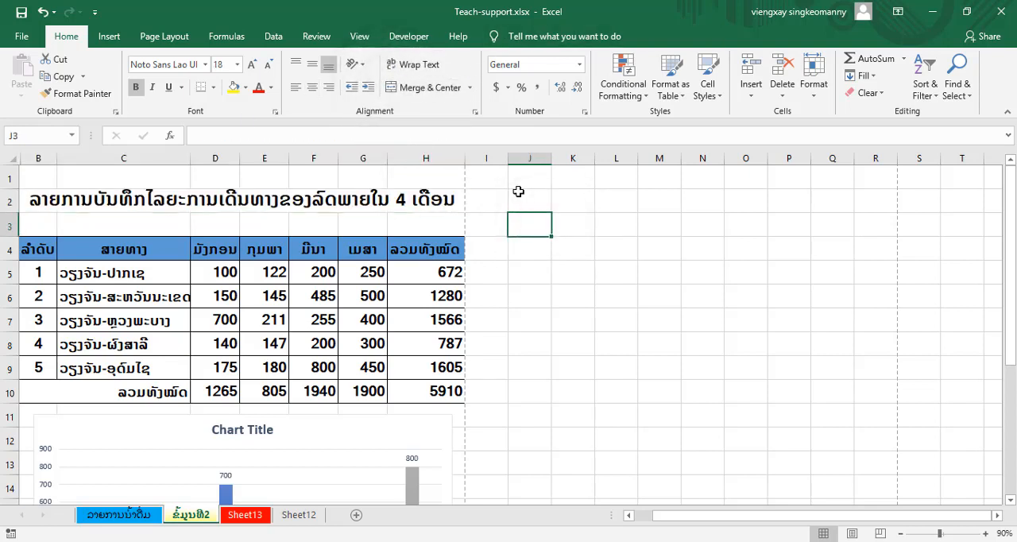
key(ctrl+p)
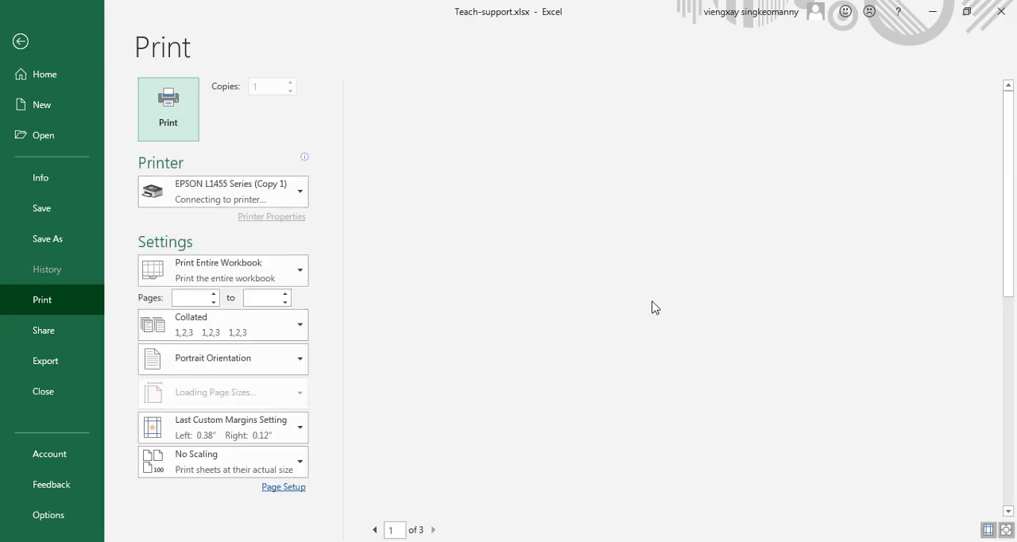
click(433, 530)
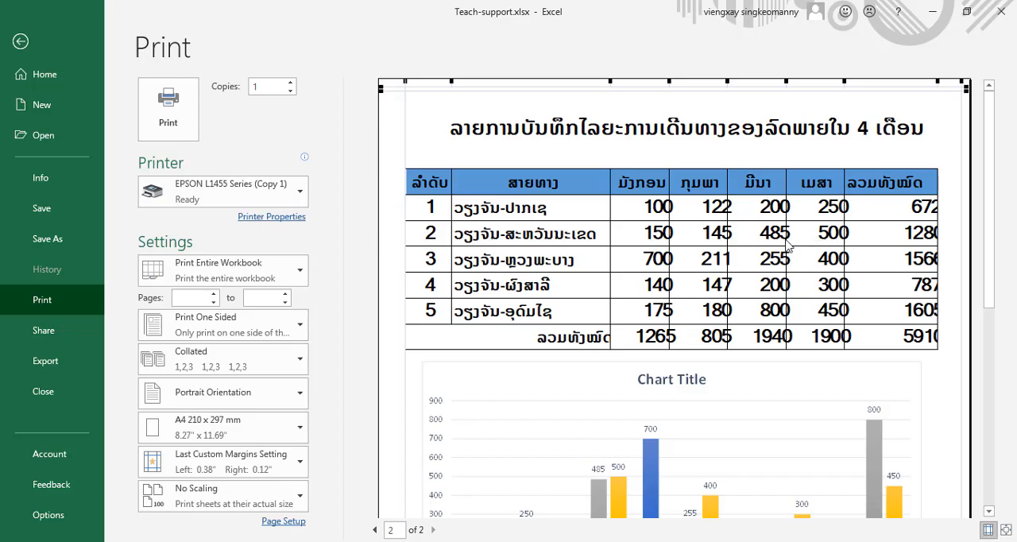
key(Escape)
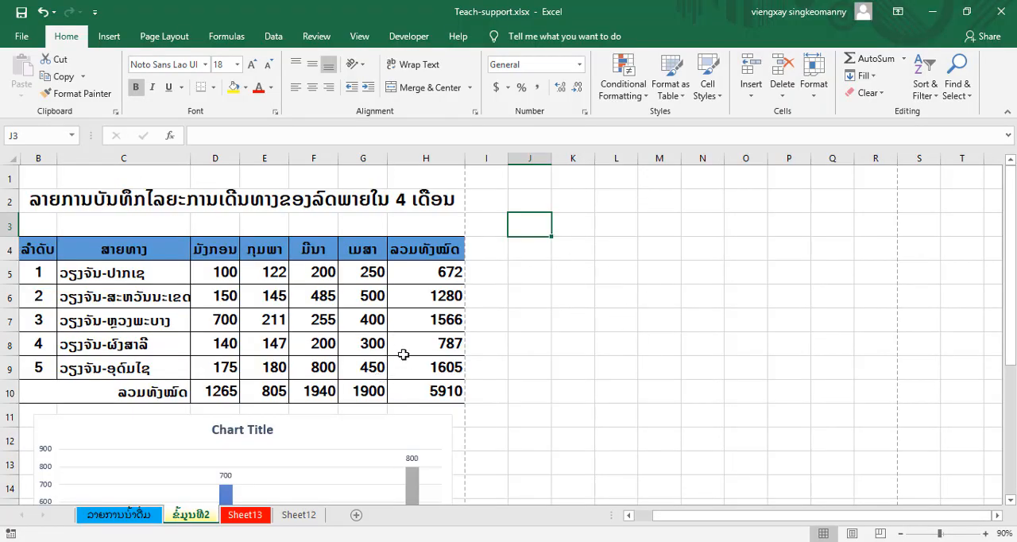
scroll(402, 355, down, 5)
scroll(403, 355, up, 3)
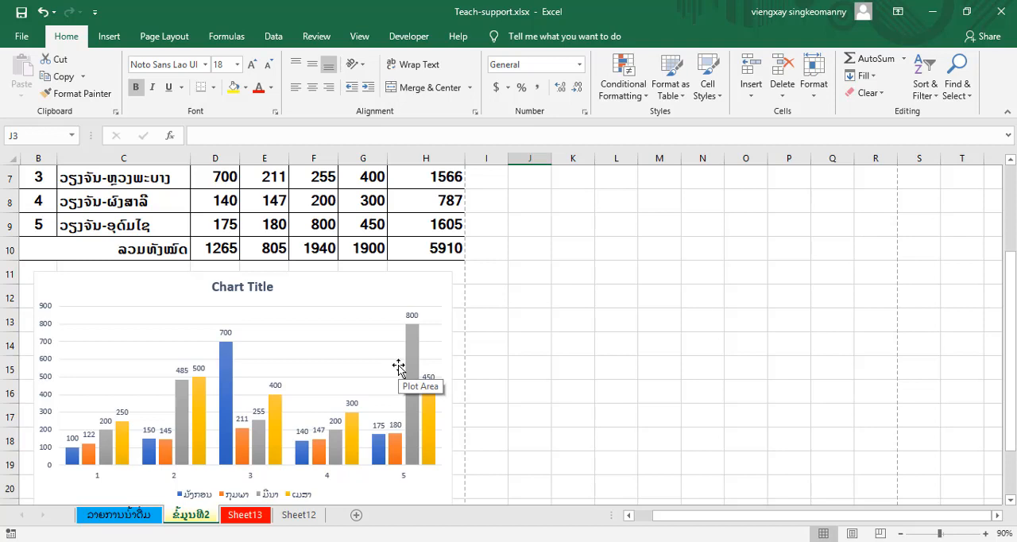
- View the full first page in the print preview and look at the available print range options
key(ctrl+p)
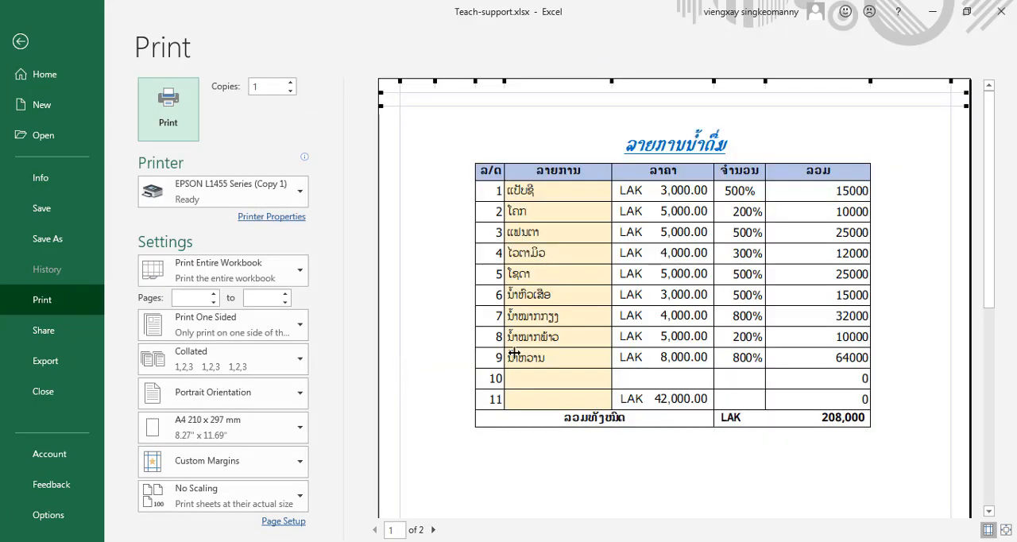
click(606, 238)
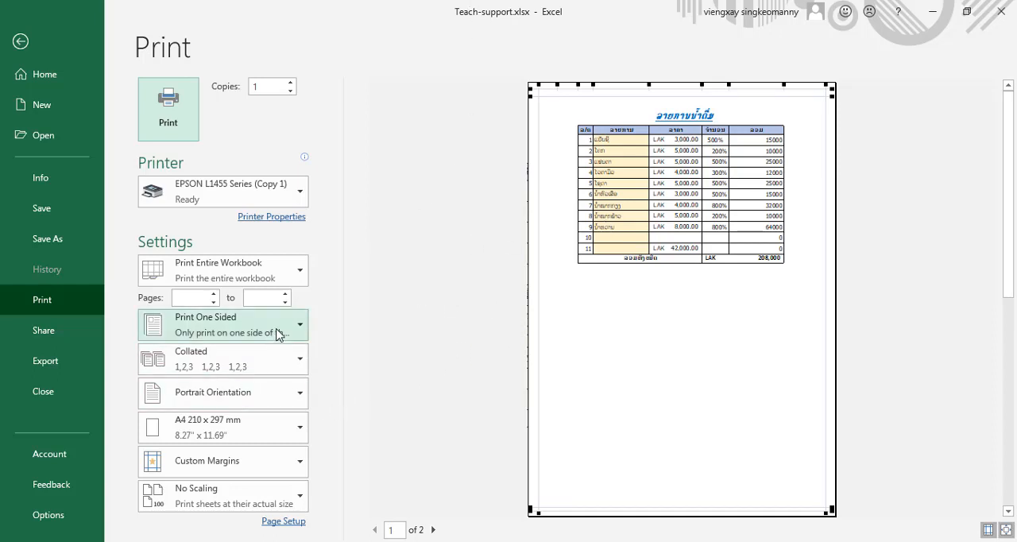
click(298, 274)
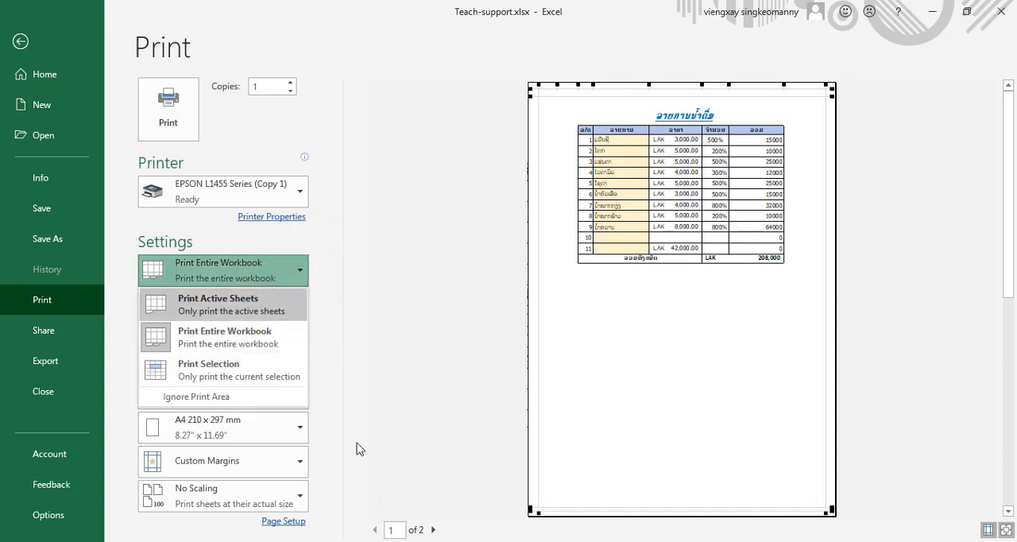
click(20, 41)
click(20, 42)
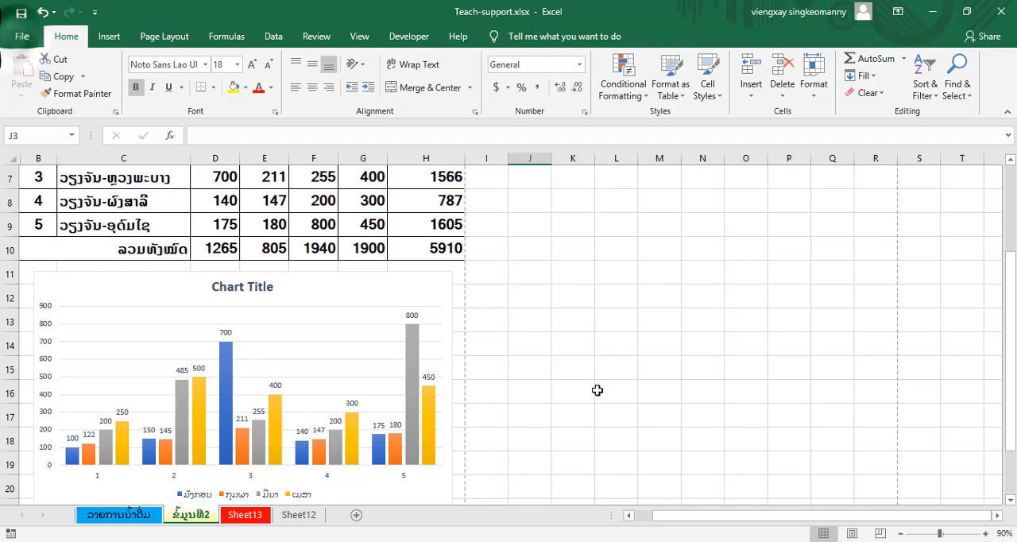
click(304, 319)
click(530, 295)
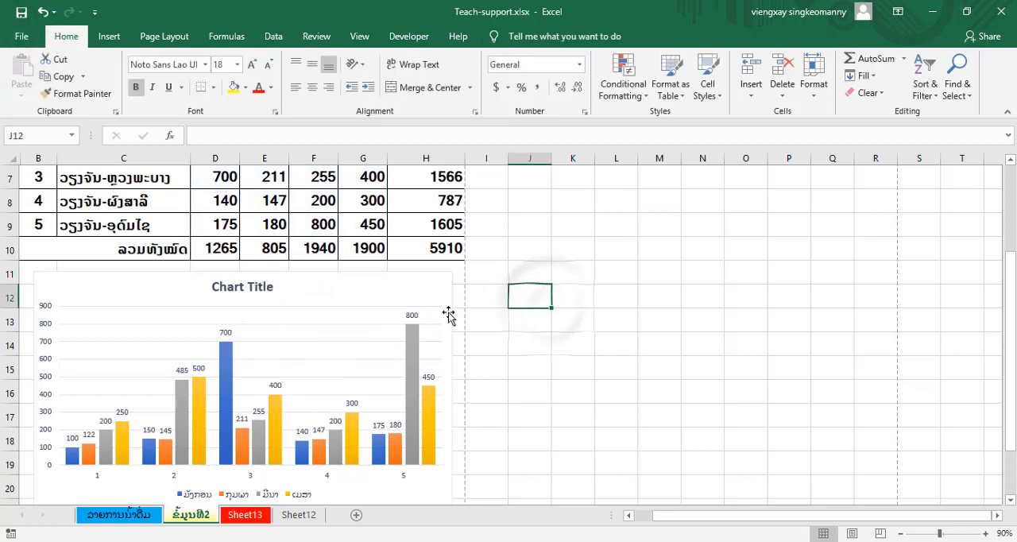
- Limit the print range to the active sheets to preview the second sheet alone
key(ctrl+p)
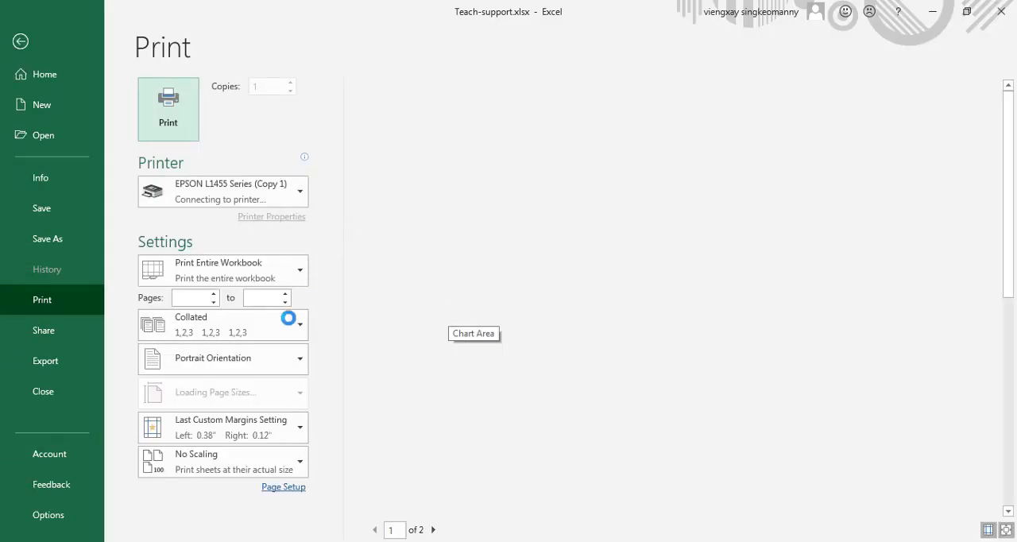
click(296, 270)
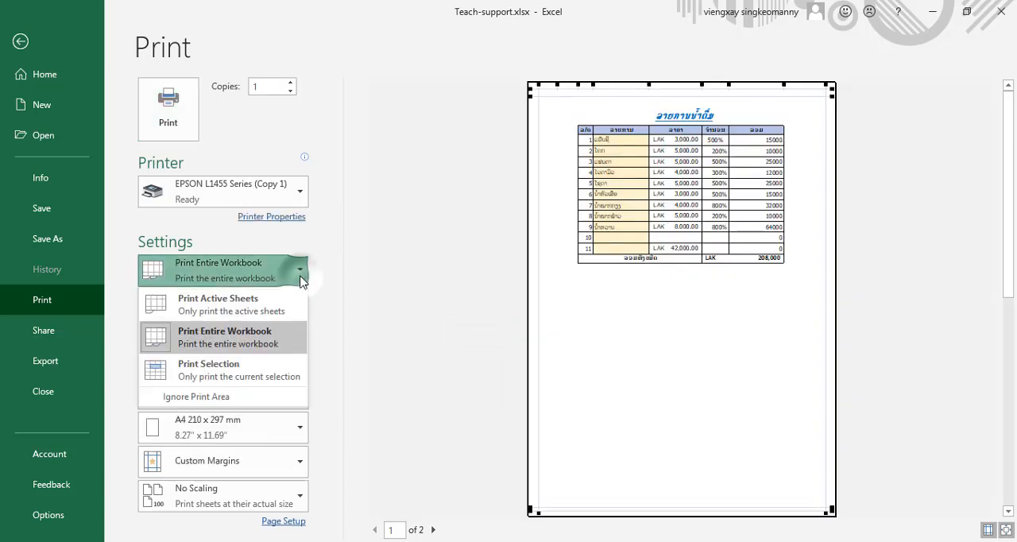
click(272, 317)
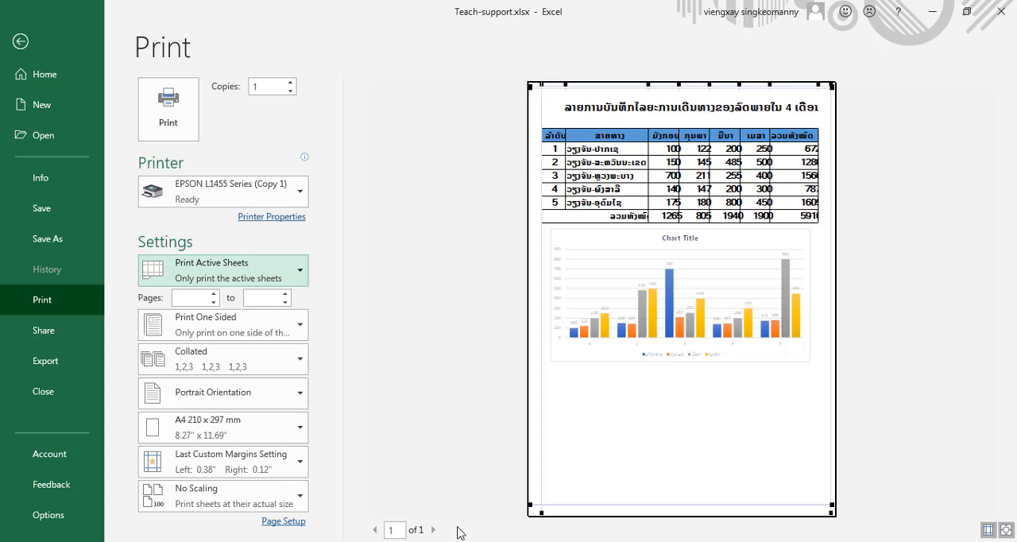
- Set the print range to the entire workbook and check page 2 of the preview
click(297, 276)
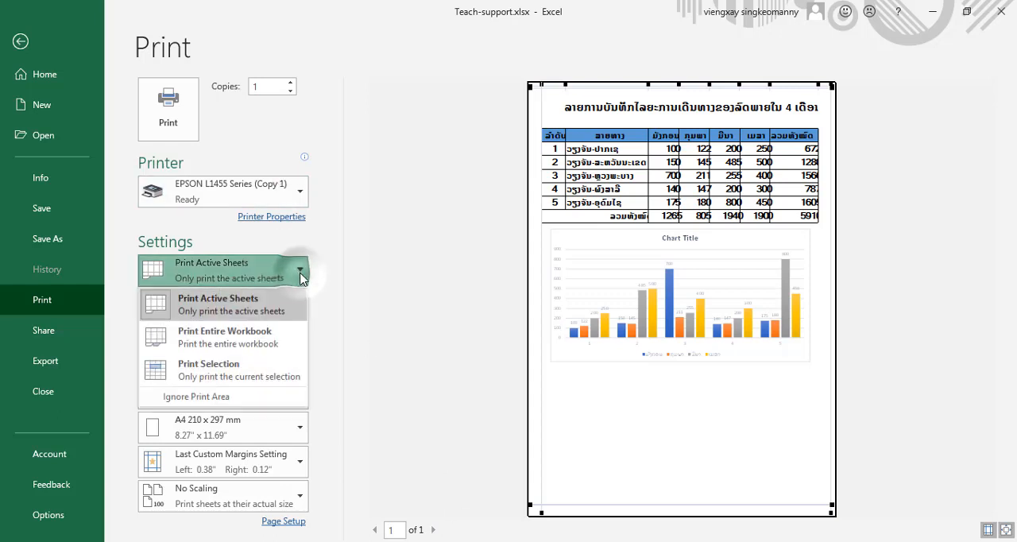
click(267, 341)
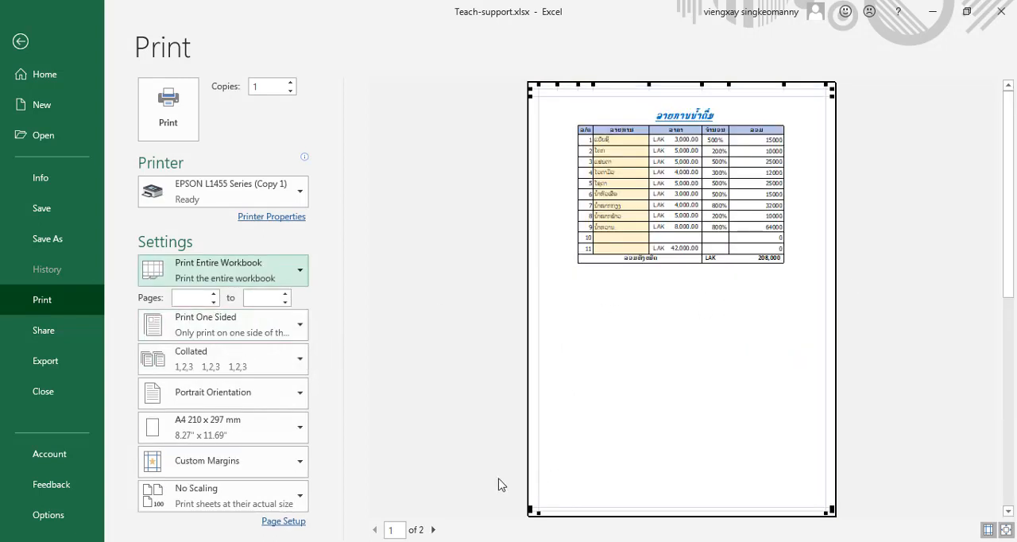
click(432, 529)
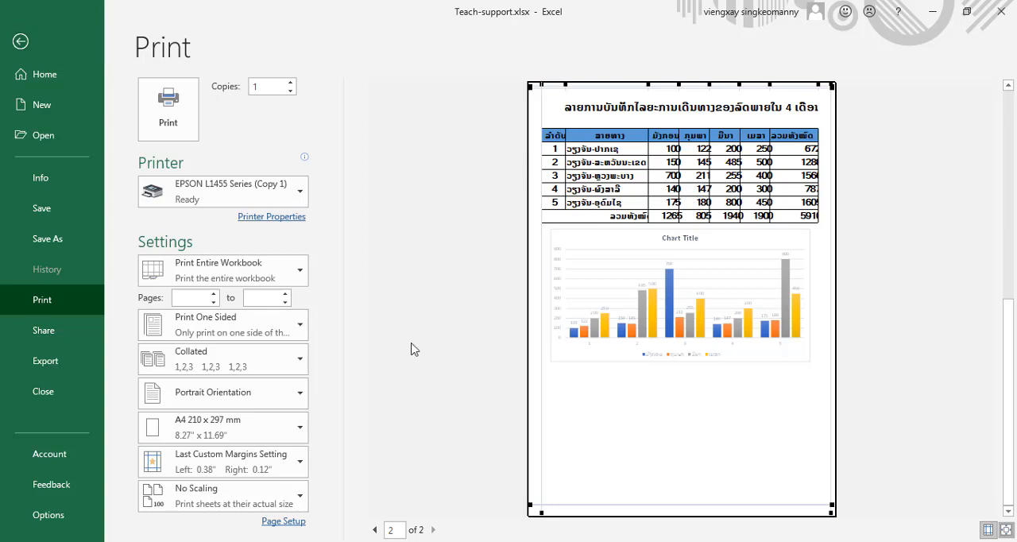
- Send the workbook to the EPSON L1455 Series (Copy 1) printer and dismiss the printing notification
click(175, 125)
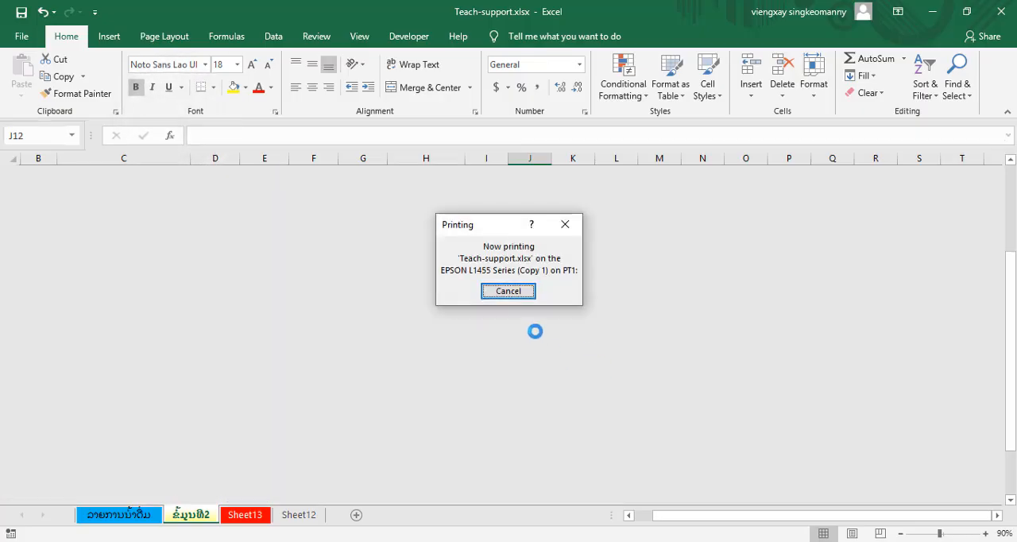
click(508, 291)
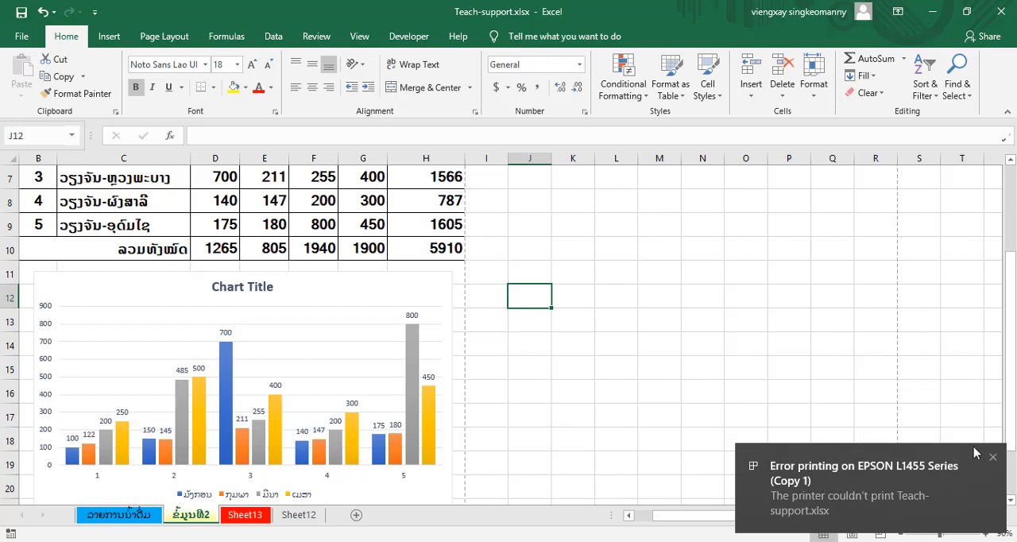
click(992, 458)
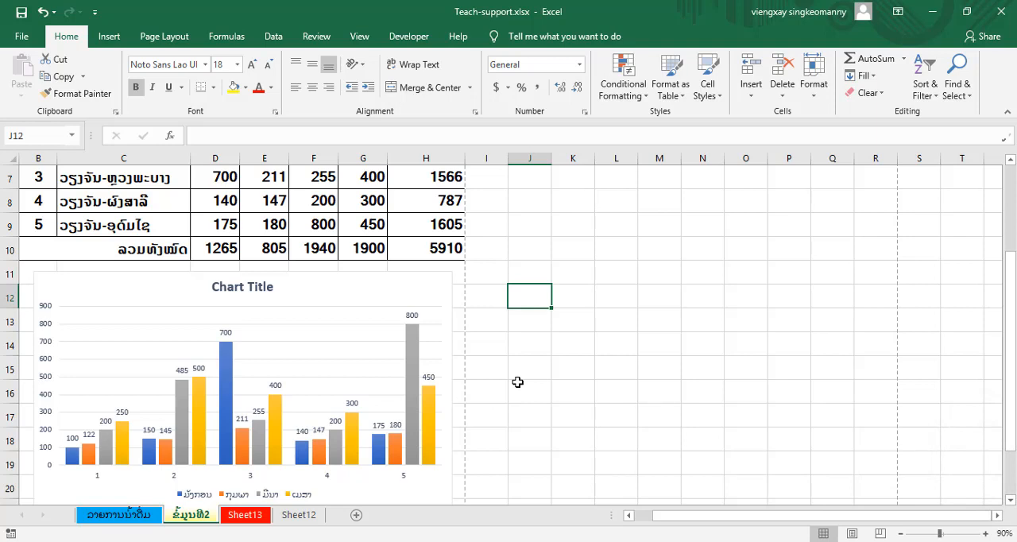
- Check the Teach-support.xlsx job in the EPSON L1455 Series (Copy 1) print queue and close the queue window
click(819, 540)
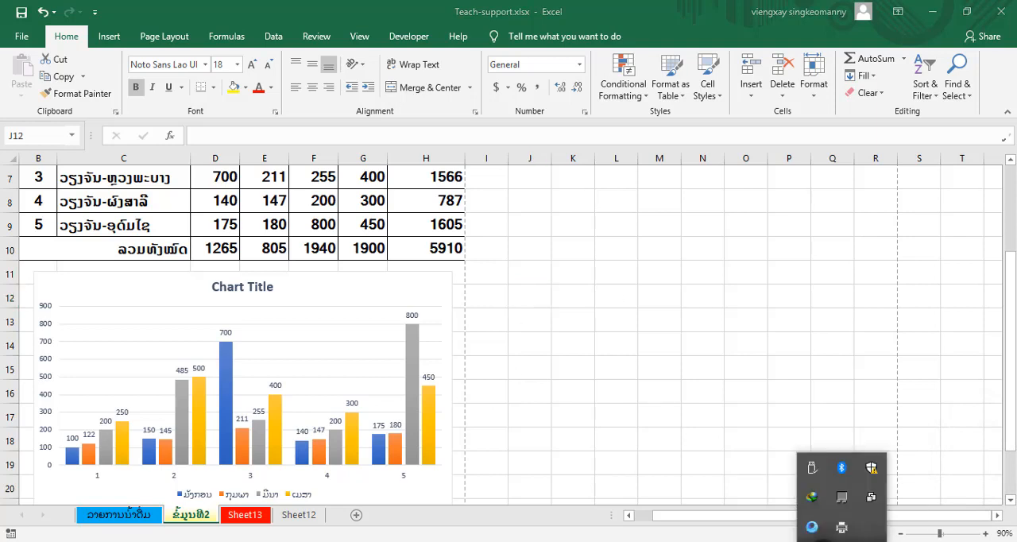
double_click(843, 529)
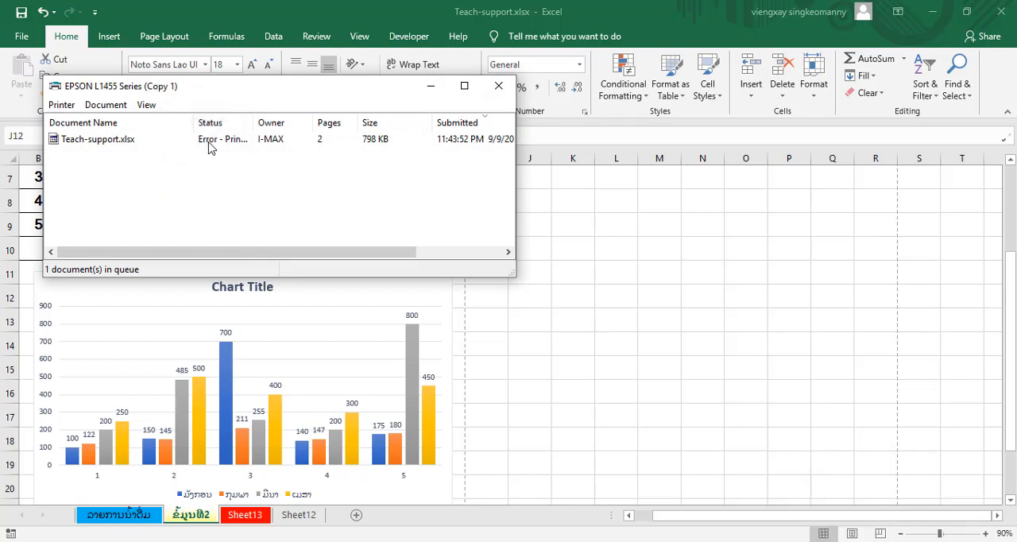
click(498, 86)
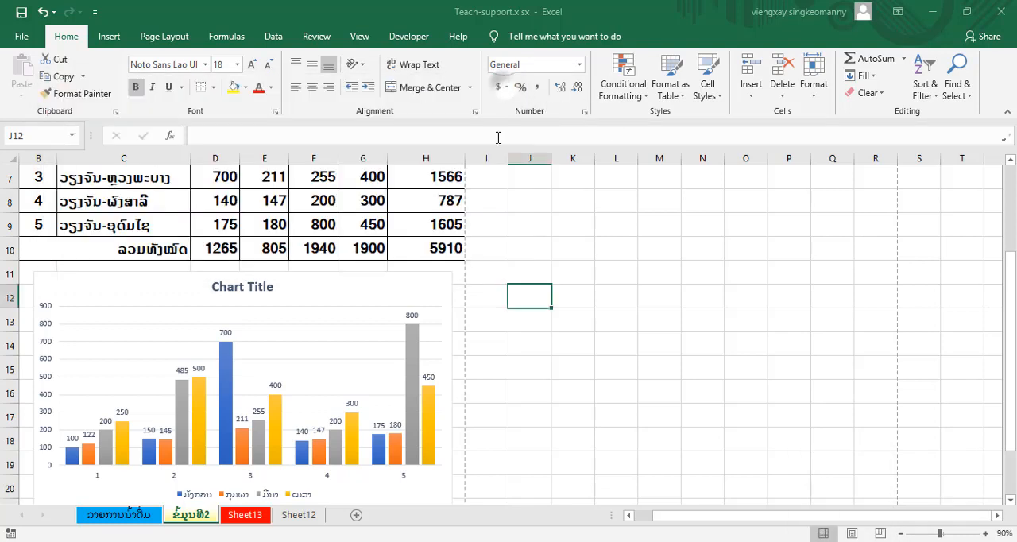